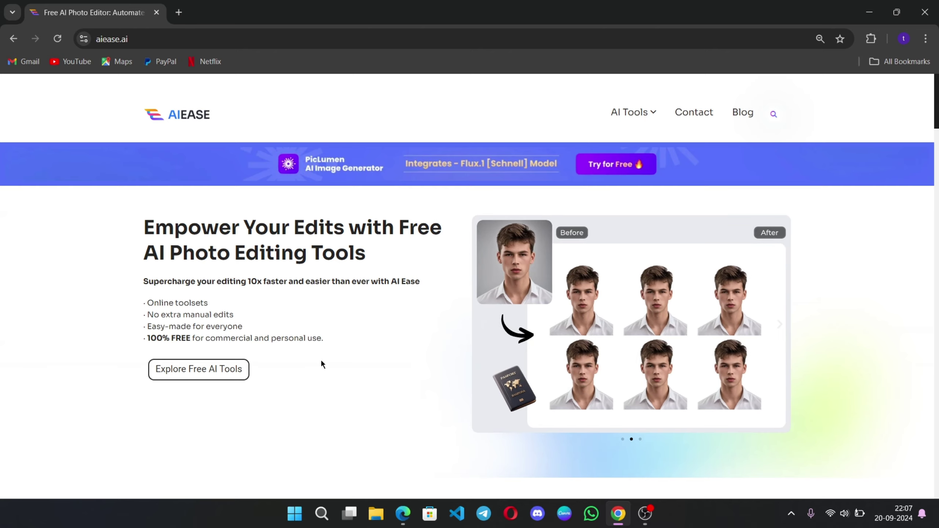
Scroll down the AI Ease homepage and open the full list of free AI tools
scroll(321, 359, down, 2)
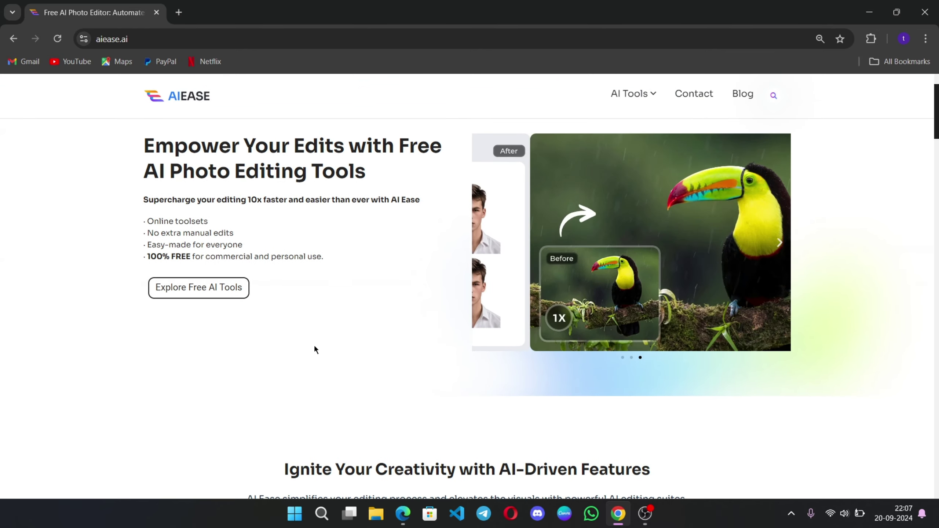
scroll(339, 339, down, 2)
scroll(338, 340, down, 5)
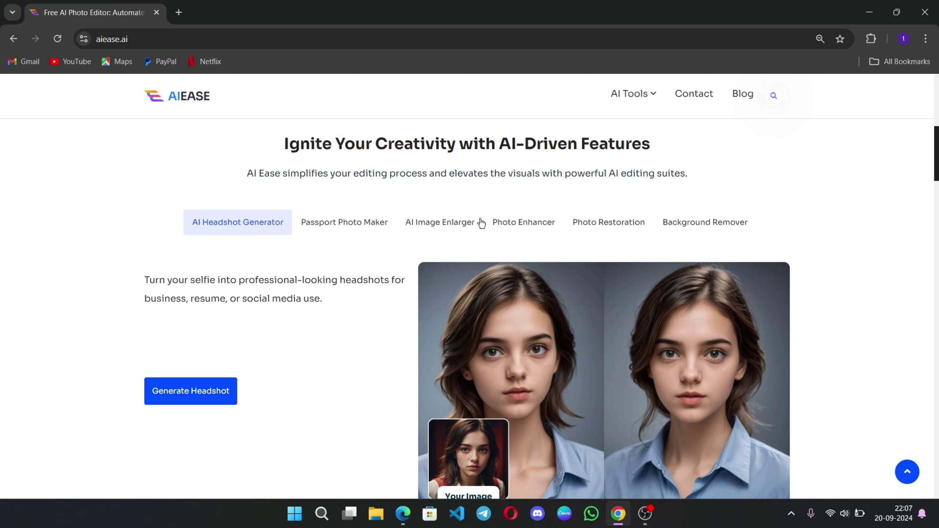
scroll(394, 334, down, 4)
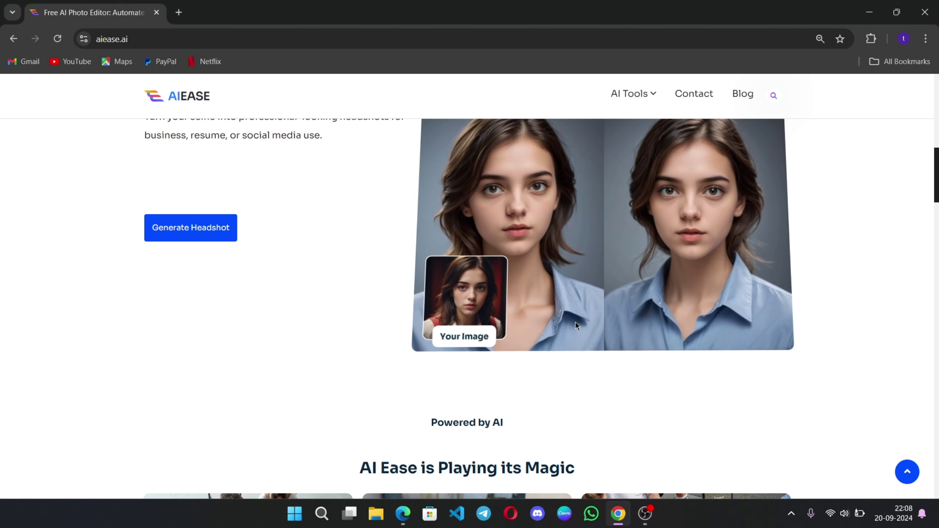
scroll(396, 386, down, 3)
scroll(284, 336, down, 4)
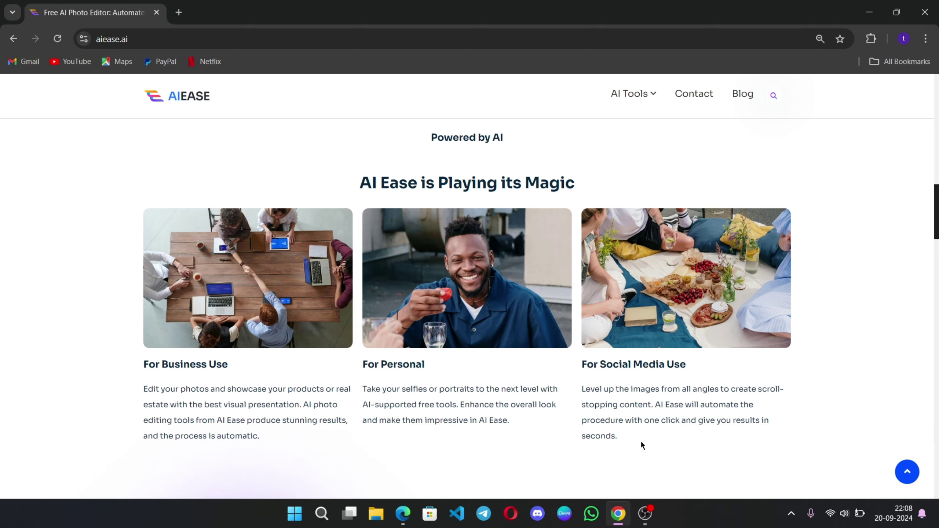
scroll(287, 449, down, 2)
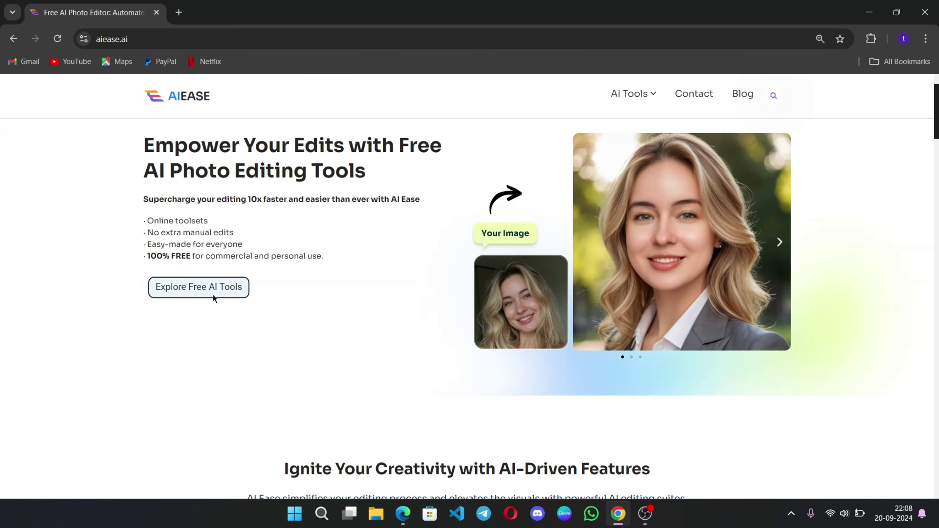
click(213, 294)
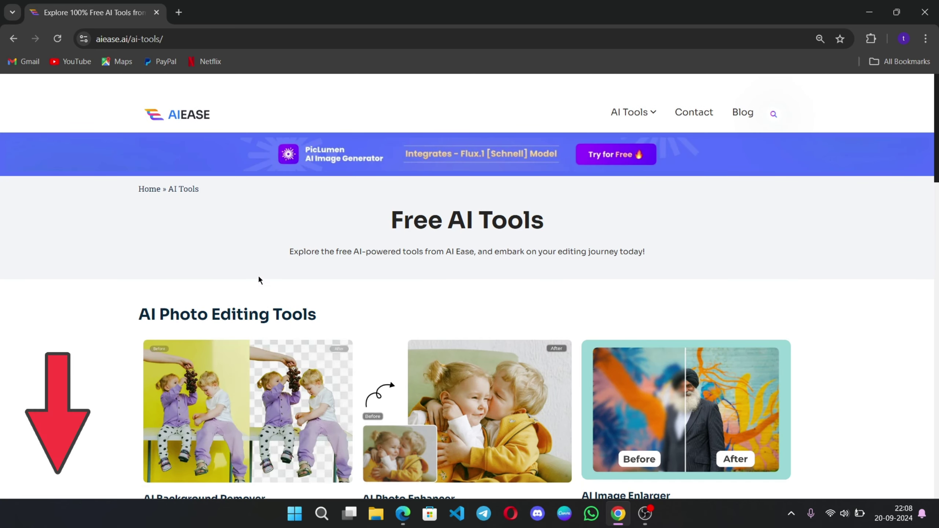
Browse through the full list of free AI tools
scroll(263, 281, down, 3)
scroll(98, 222, down, 1)
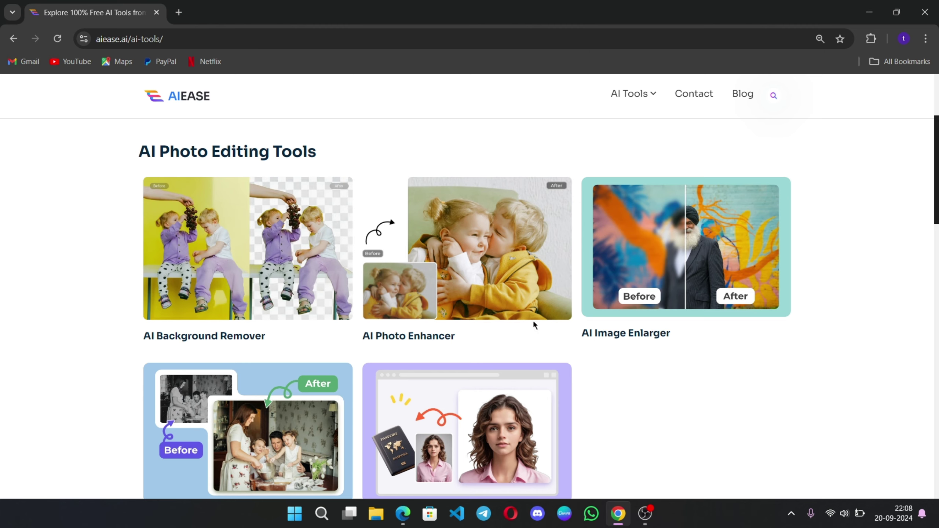
scroll(597, 332, down, 3)
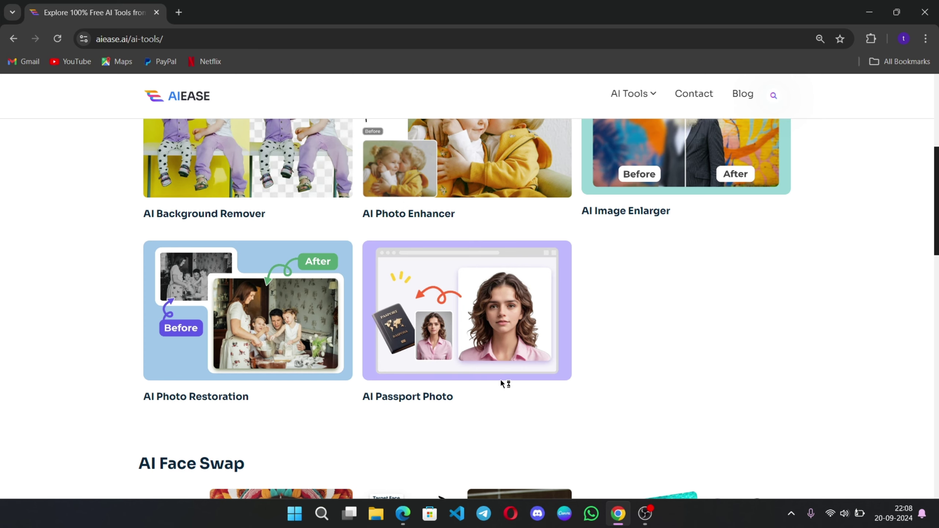
scroll(592, 362, up, 3)
scroll(614, 355, down, 9)
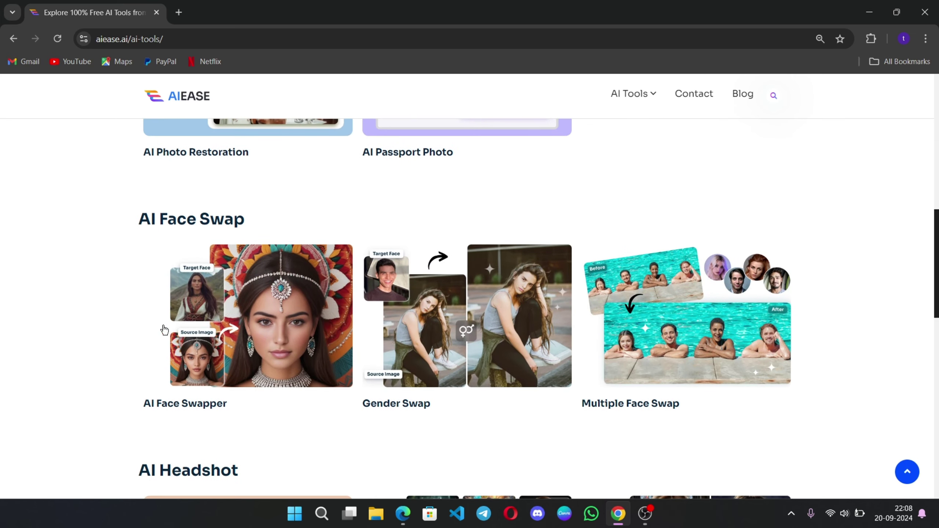
scroll(92, 324, down, 1)
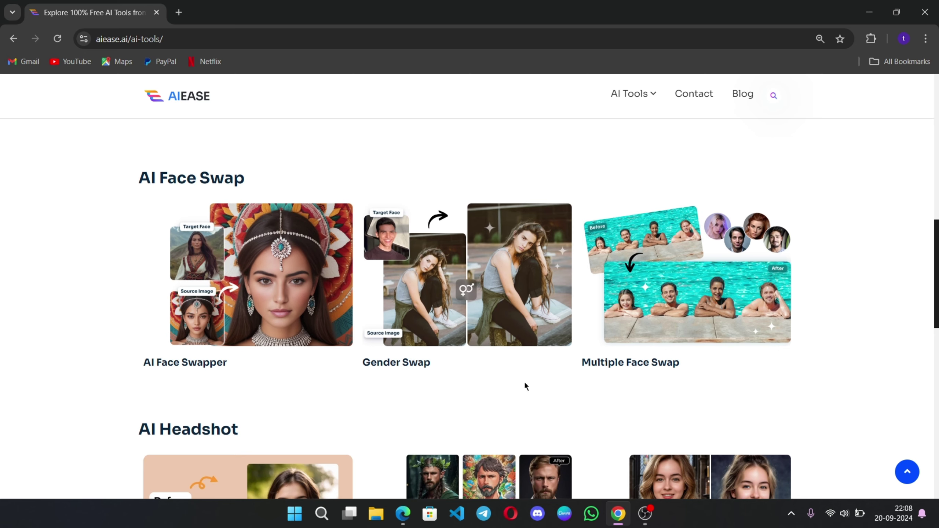
scroll(483, 397, down, 7)
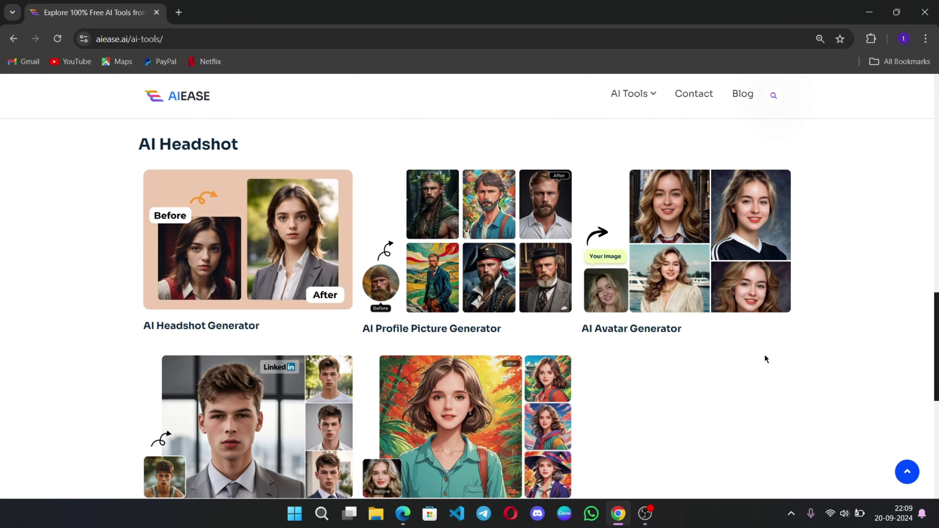
scroll(708, 375, down, 2)
scroll(703, 376, up, 1)
scroll(699, 379, down, 1)
scroll(700, 381, down, 3)
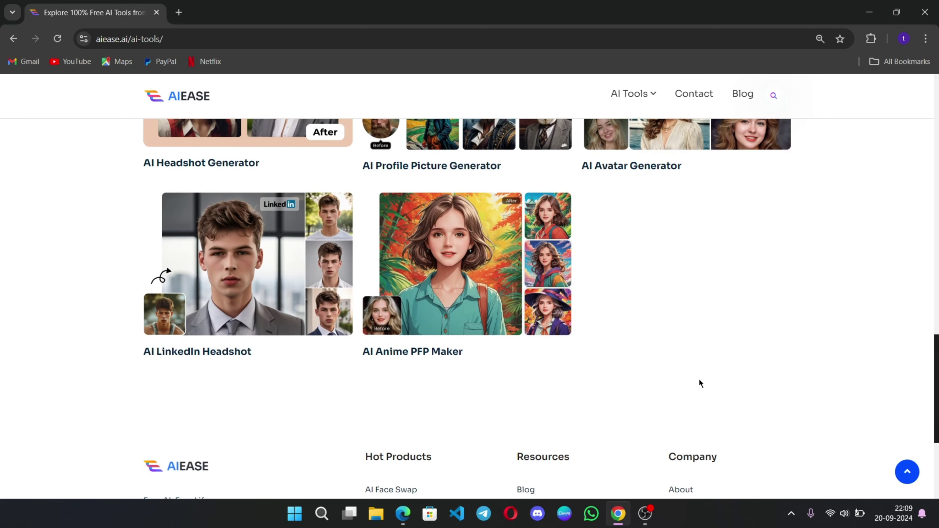
scroll(699, 380, up, 3)
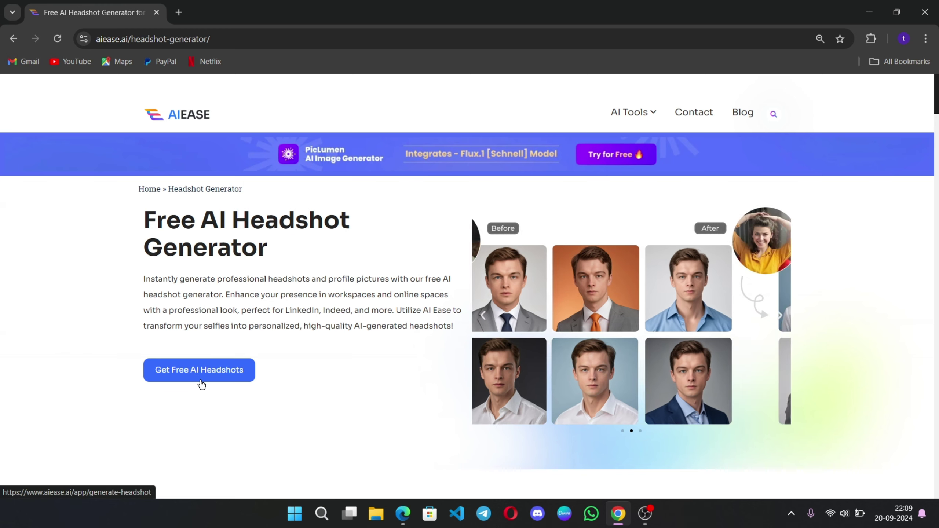
Launch the free AI headshot generator and scroll to the avatar style gallery
click(203, 378)
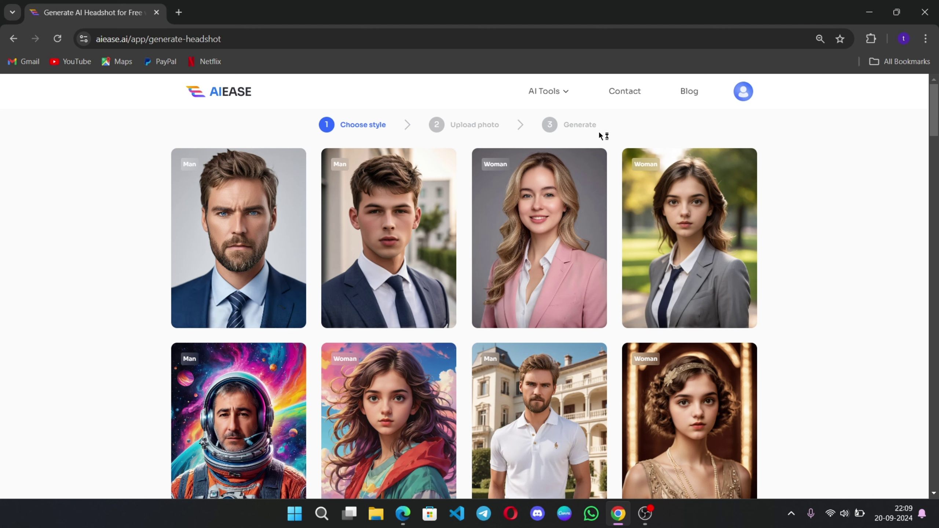
scroll(330, 138, down, 8)
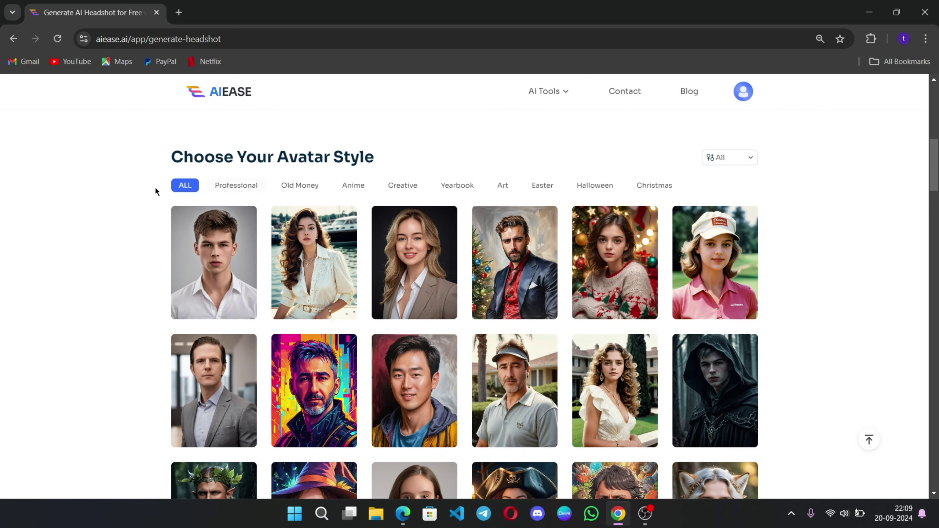
scroll(362, 300, down, 15)
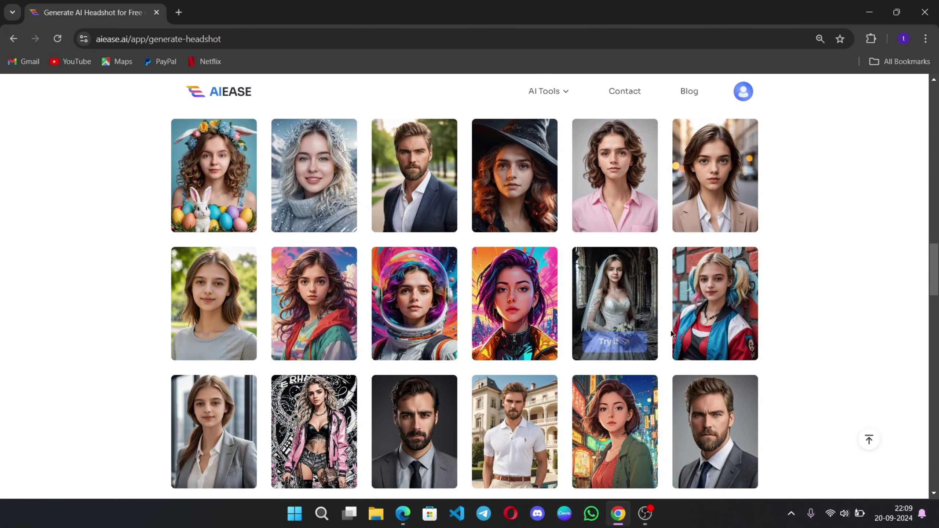
scroll(517, 318, up, 8)
Preview the Professional, Old Money, Anime, Creative, Yearbook, Art, Christmas and Halloween style categories, then return to ALL
click(234, 267)
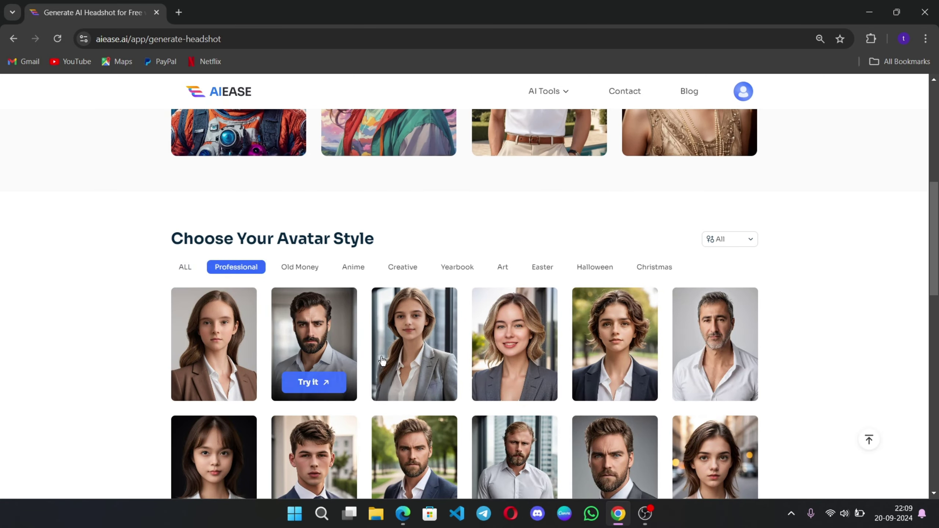
scroll(405, 359, down, 5)
scroll(610, 407, up, 5)
click(300, 267)
scroll(407, 334, down, 2)
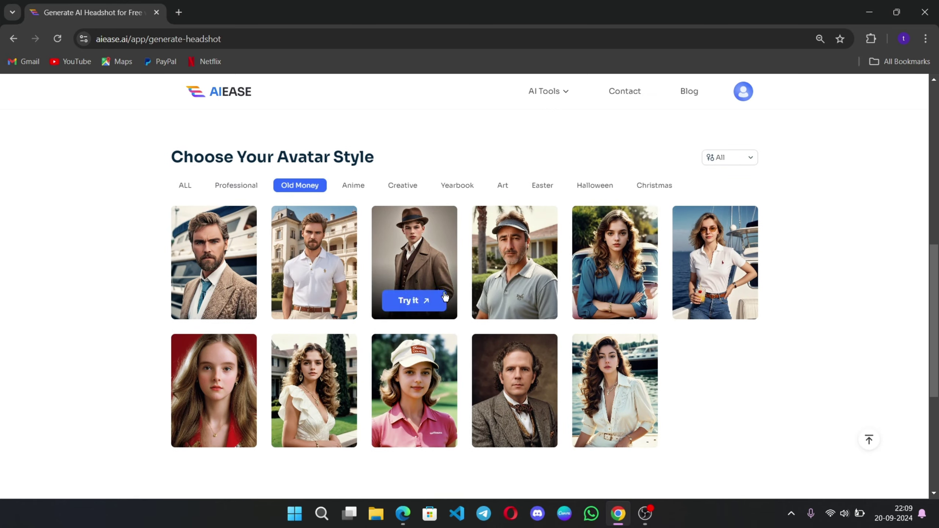
click(361, 190)
click(403, 187)
click(456, 192)
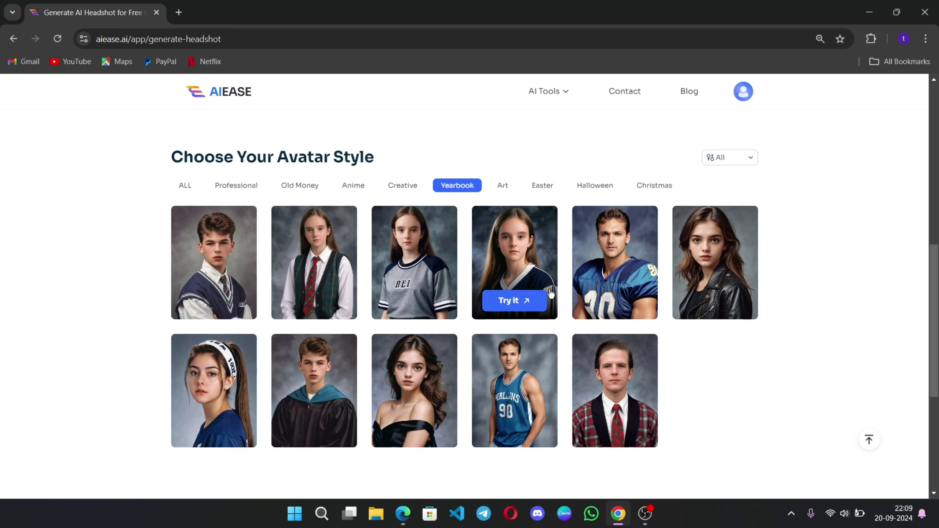
click(502, 186)
click(658, 186)
click(591, 185)
click(185, 186)
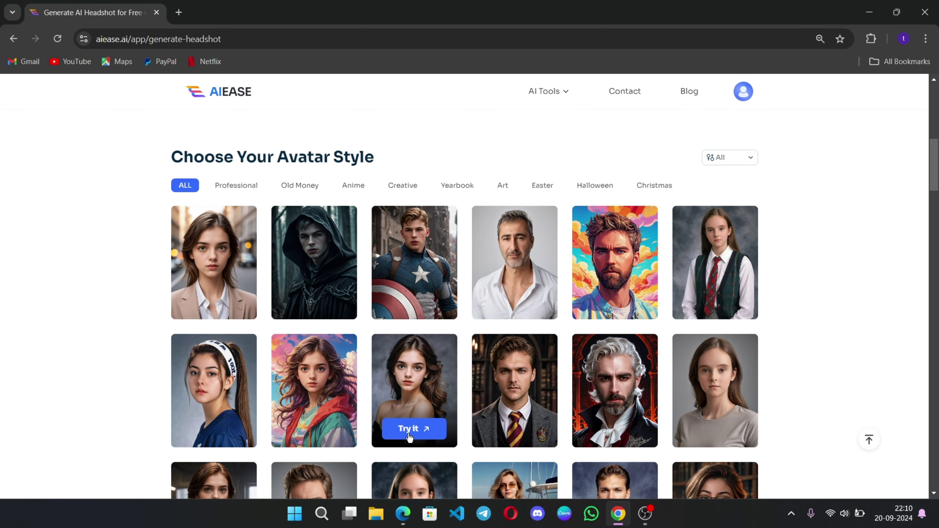
Generate Yearbook woman-style headshots at 9:16 from the uploaded pexels-olly-733872 photo
click(409, 429)
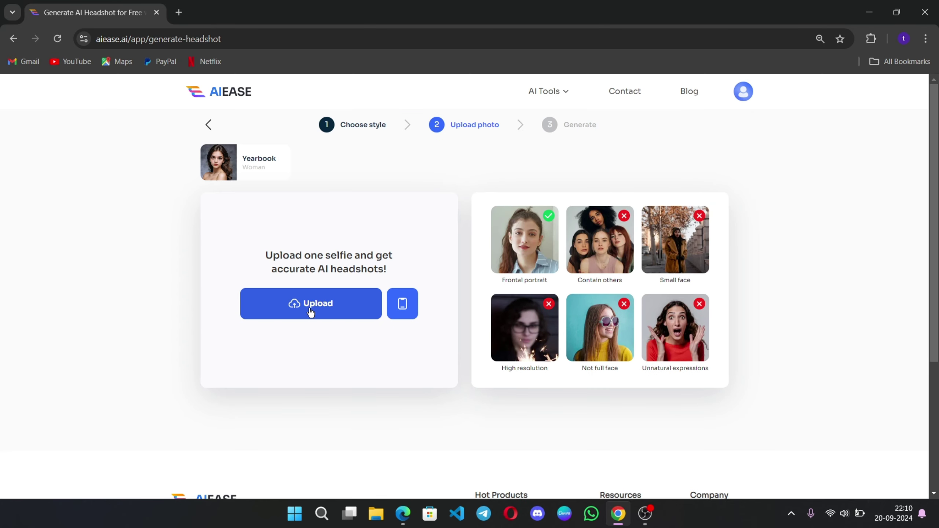
click(310, 313)
click(684, 273)
click(636, 426)
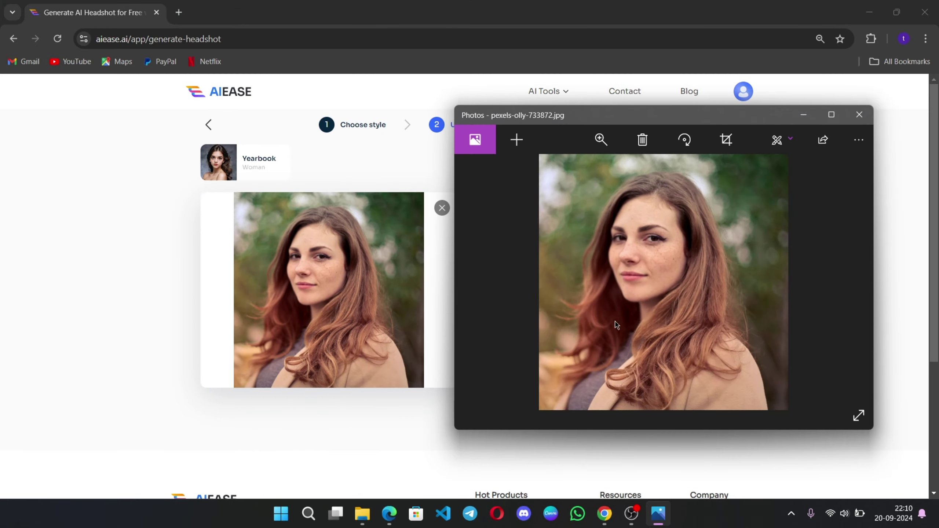
click(860, 115)
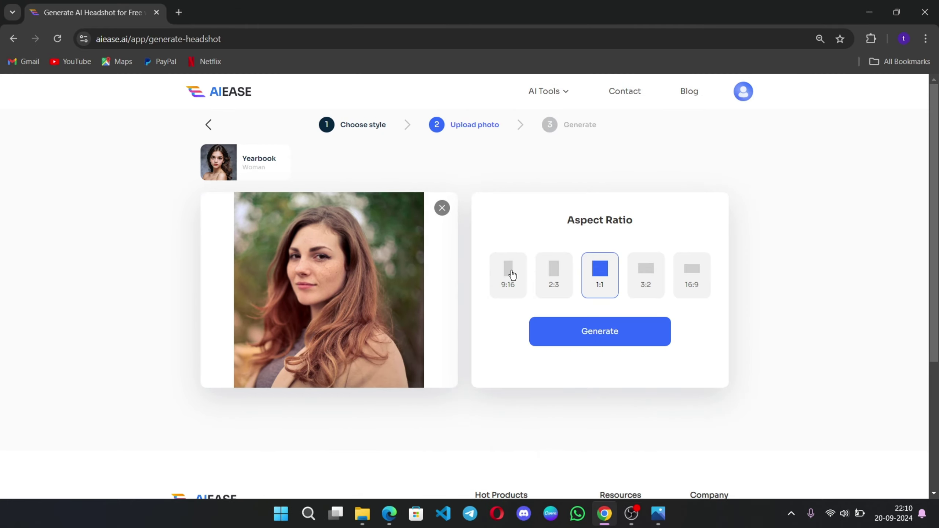
click(508, 288)
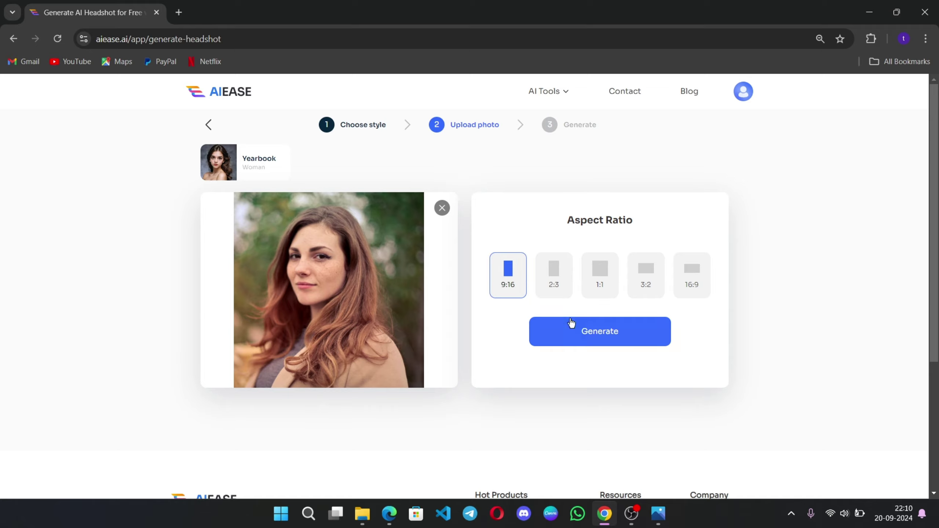
click(591, 340)
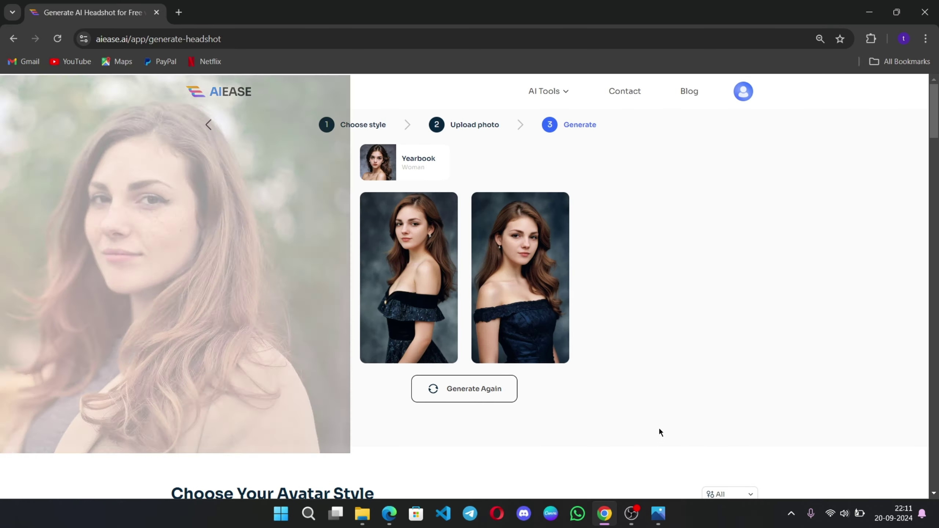
View and download the first Yearbook headshot, then regenerate a new pair
click(396, 276)
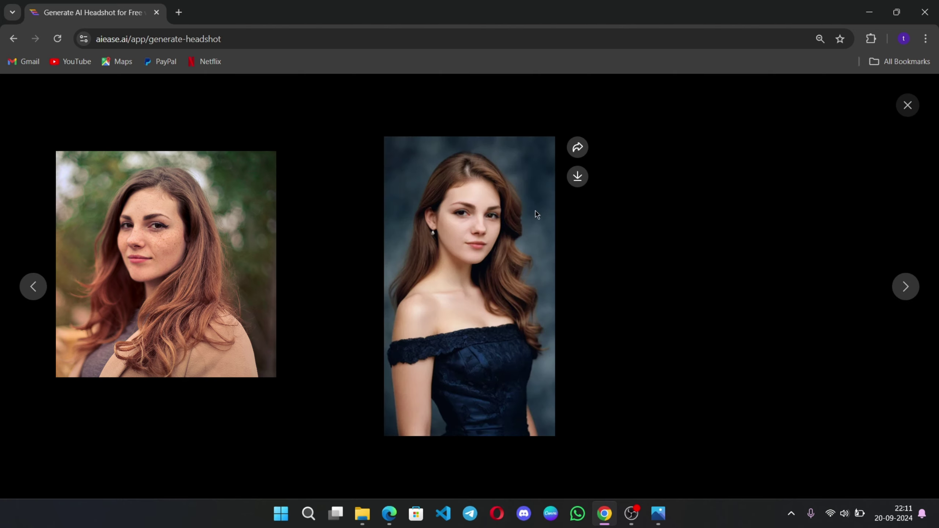
click(571, 182)
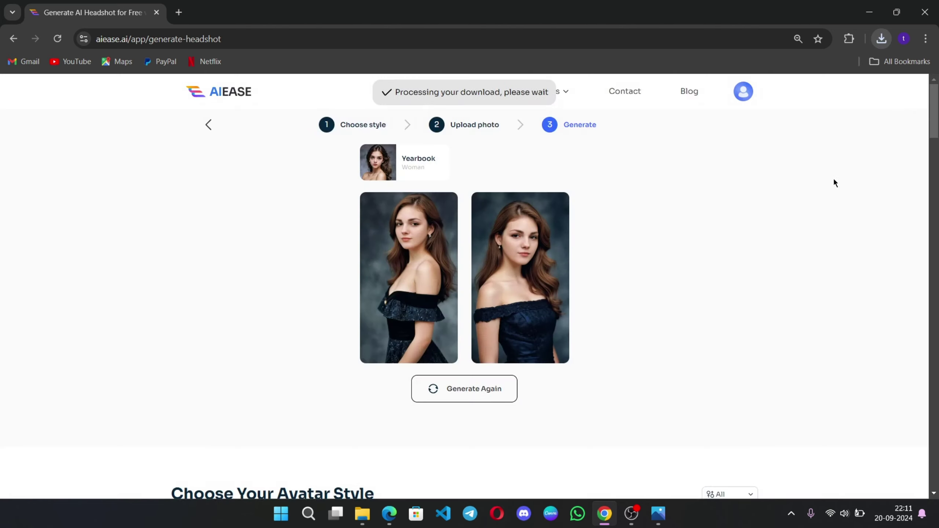
click(467, 401)
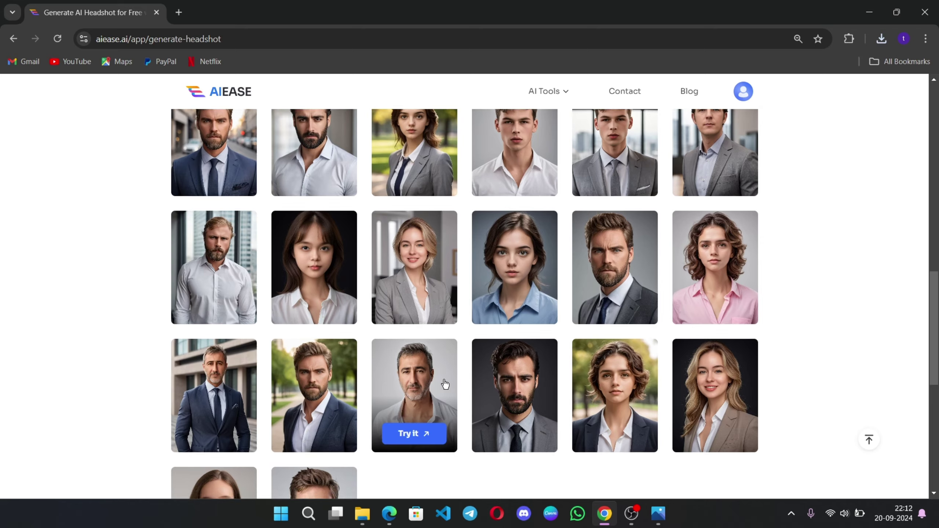
Generate Professional woman-style 1:1 headshots from the recent woman's photo, then step back to the upload step
scroll(371, 396, down, 2)
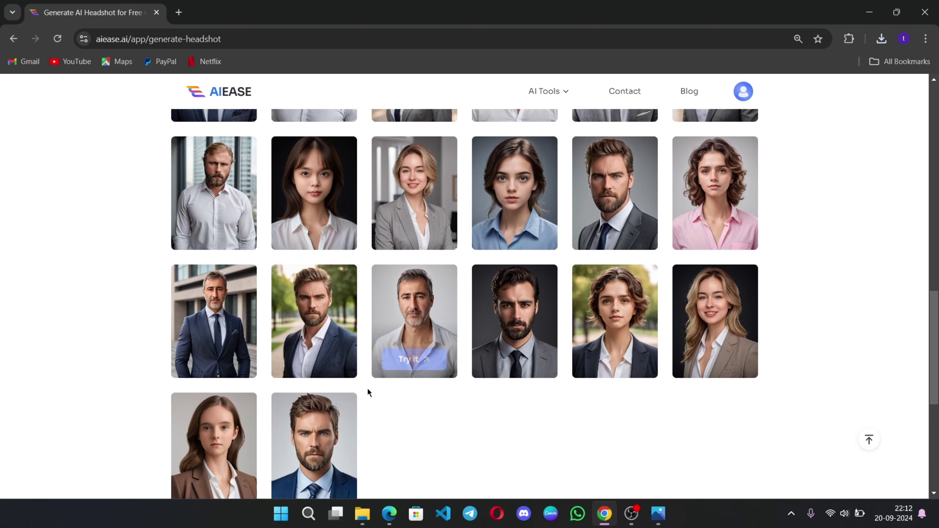
scroll(425, 311, up, 2)
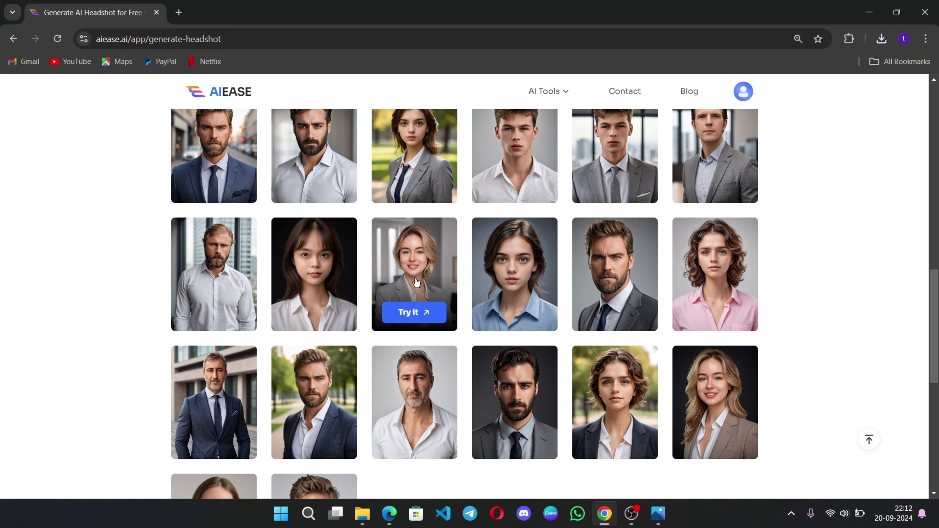
click(419, 317)
click(330, 344)
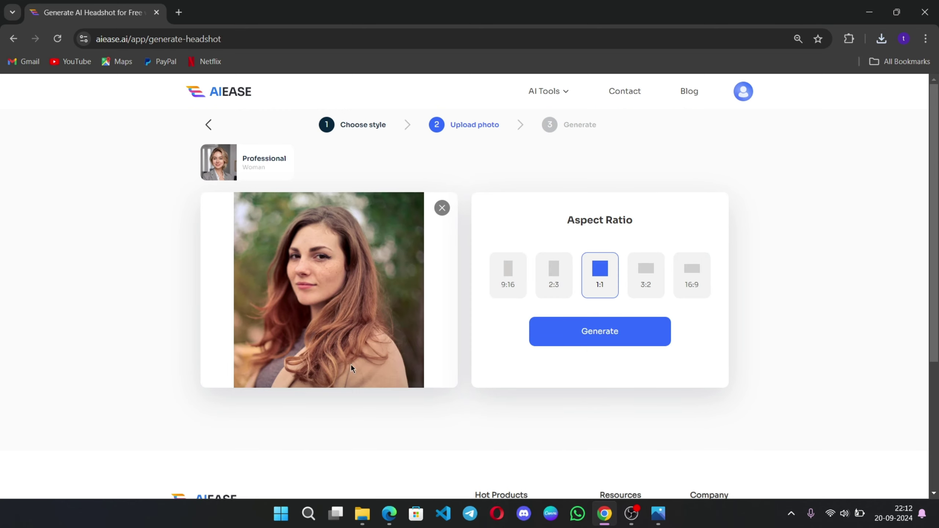
click(514, 286)
click(600, 294)
click(593, 349)
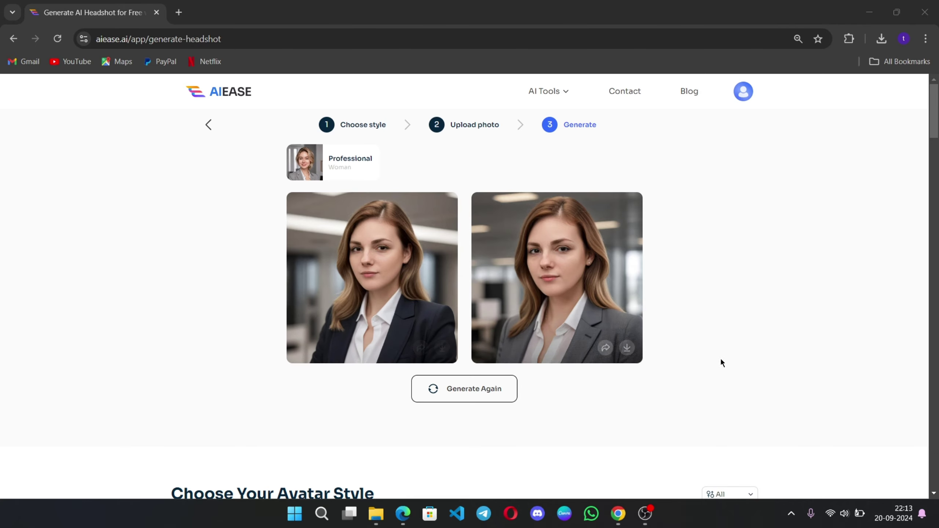
click(209, 125)
Return to the style selection, scroll the gallery, and close an example before-and-after preview
click(208, 124)
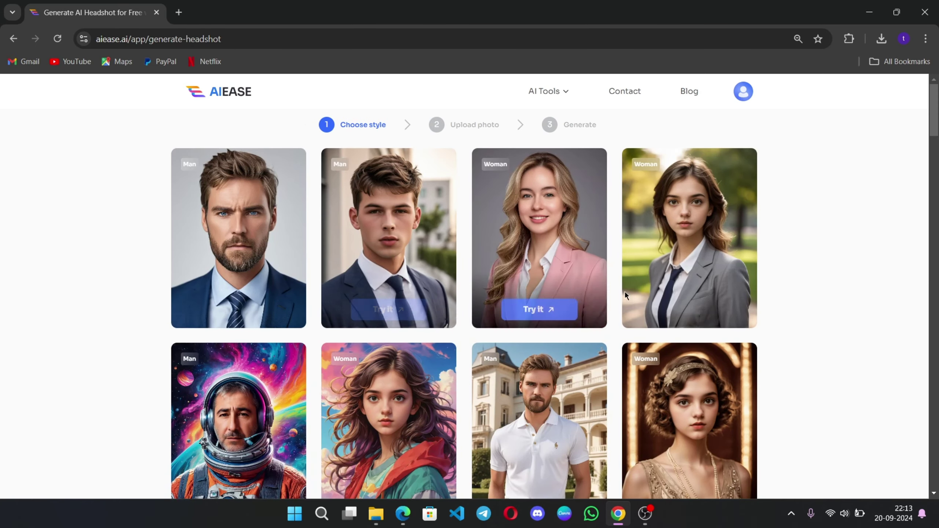
scroll(492, 274, down, 6)
scroll(448, 258, down, 2)
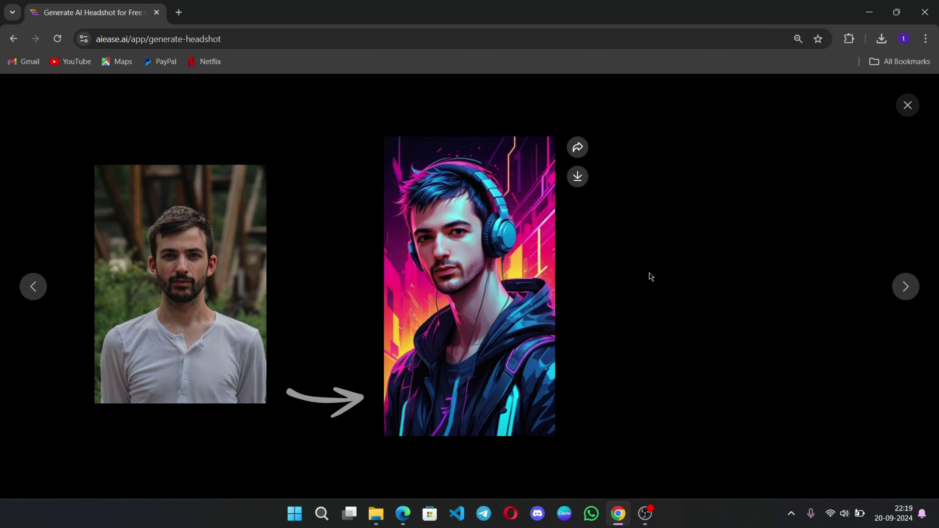
click(901, 113)
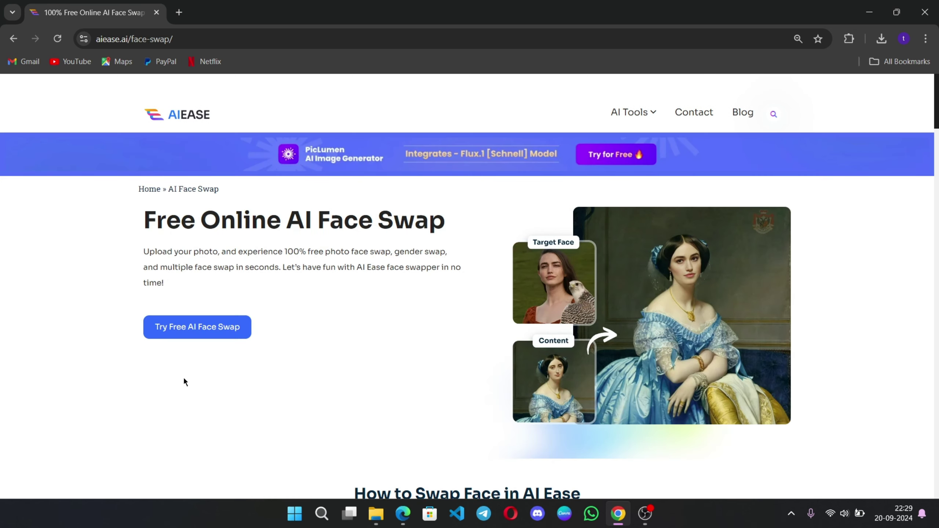
Face-swap the fourth recent photo into the sunflower-field portrait example
click(191, 337)
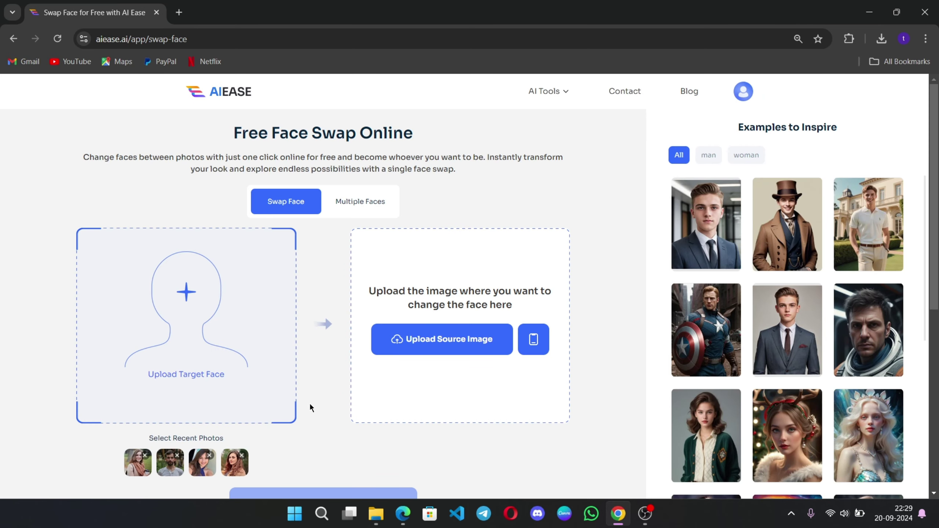
scroll(308, 379, down, 1)
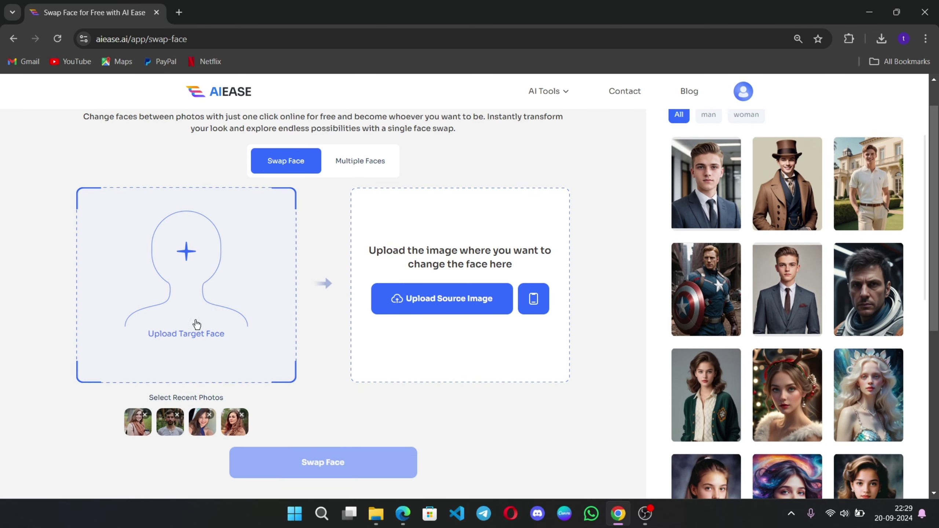
click(199, 304)
key(Escape)
click(235, 424)
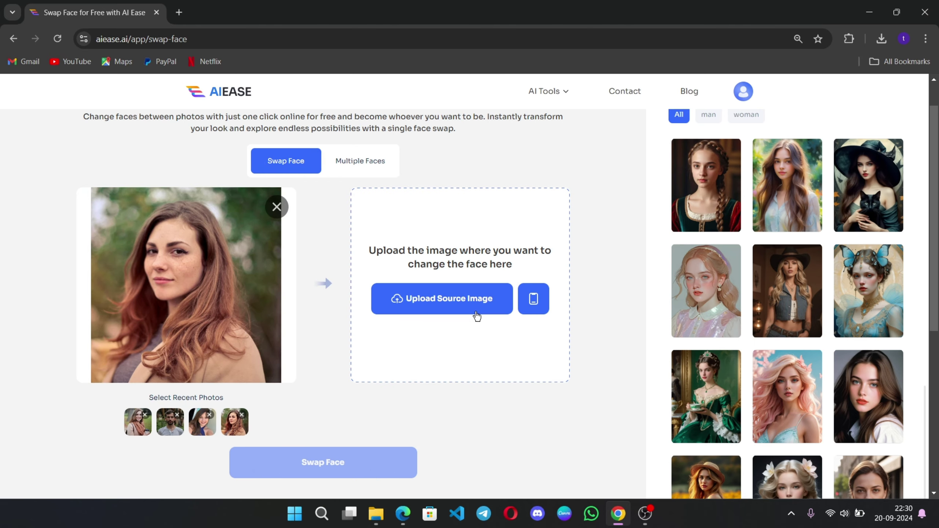
scroll(487, 338, down, 1)
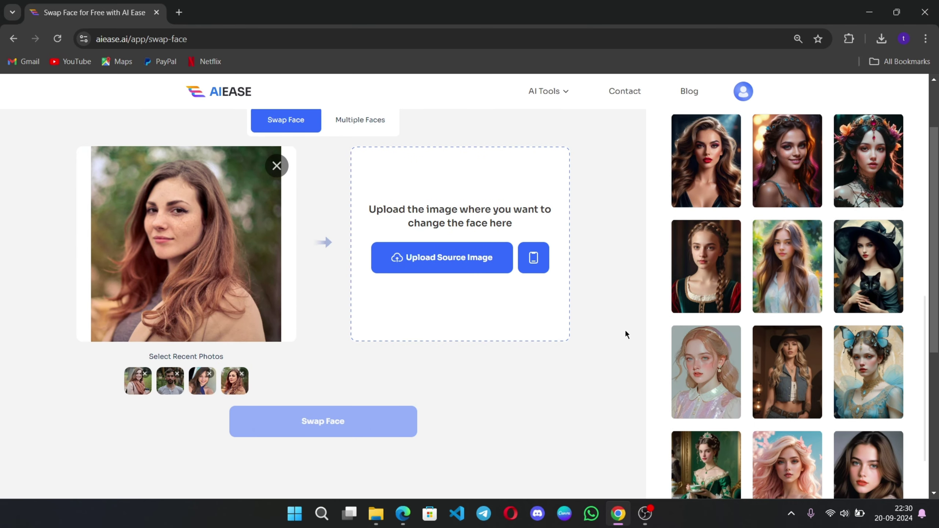
scroll(788, 335, down, 3)
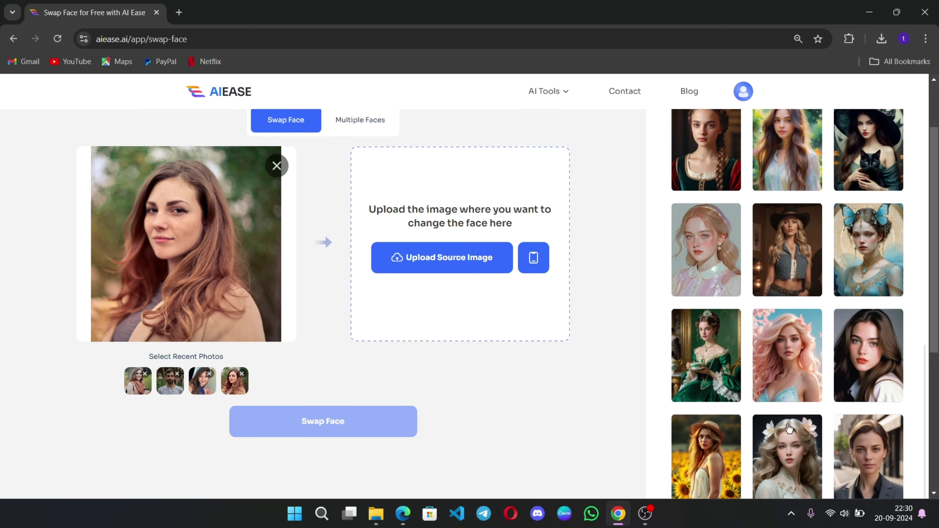
click(705, 458)
click(341, 421)
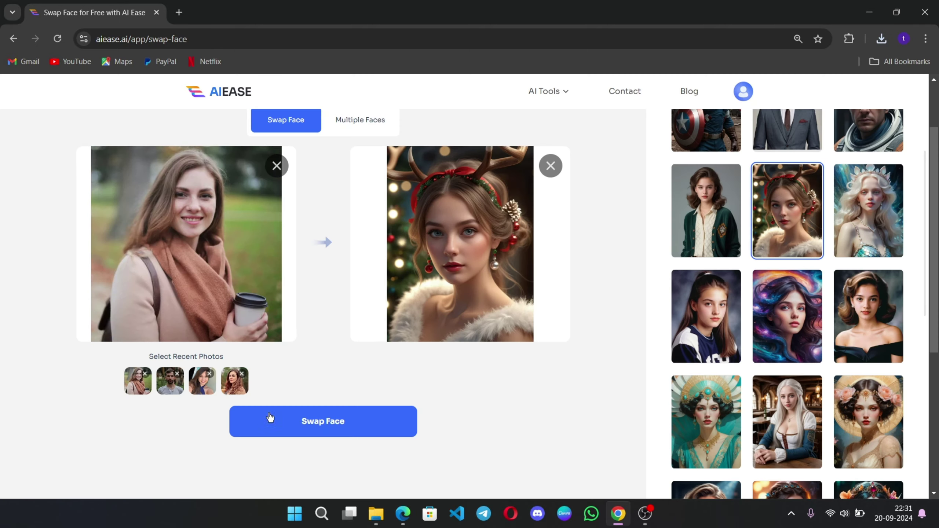
Try the Christmas portrait template, then face-swap the third recent photo into the witch template
click(268, 420)
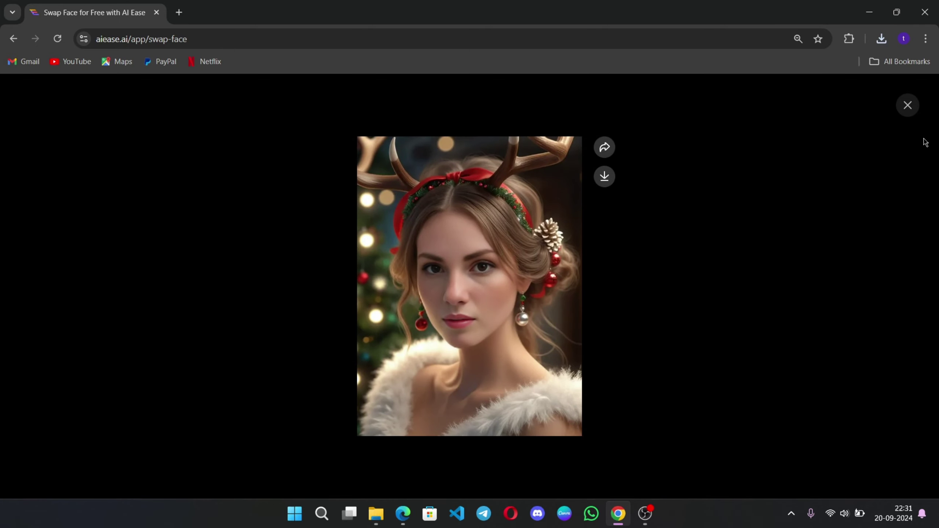
click(907, 104)
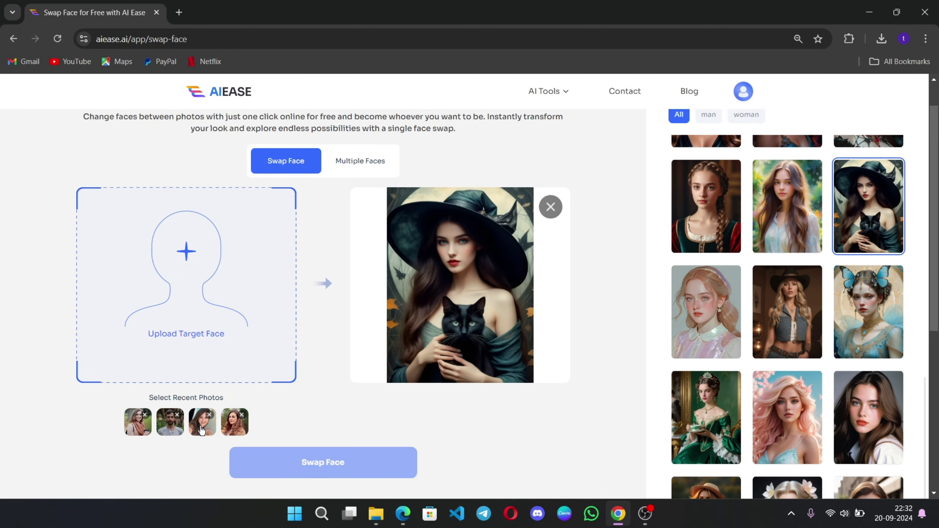
click(202, 426)
click(323, 463)
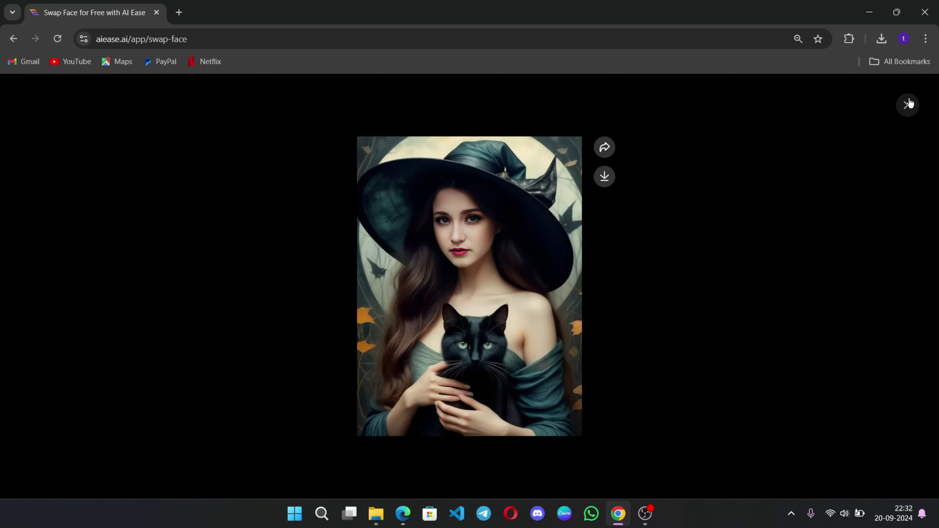
Switch to the Multiple Faces mode and load the two-girls example photo
click(908, 105)
click(361, 202)
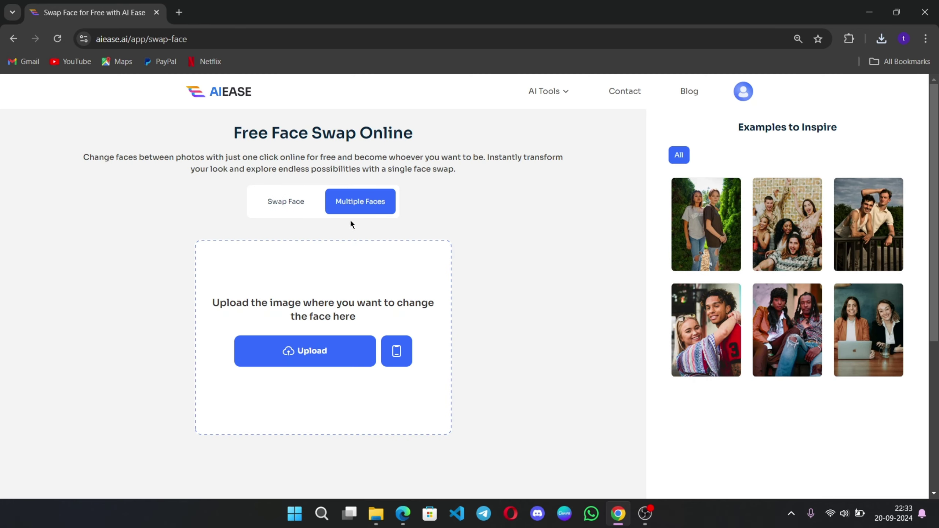
click(715, 231)
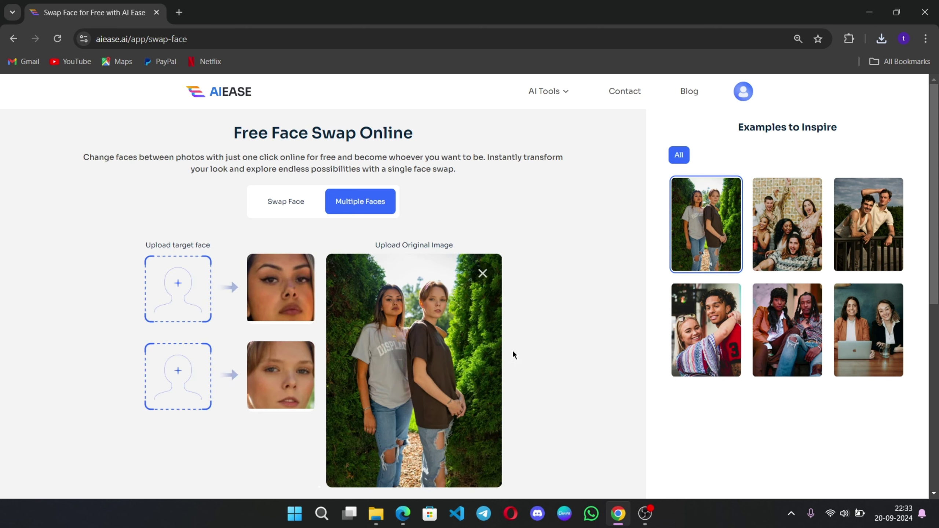
scroll(551, 356, down, 2)
scroll(551, 356, up, 2)
Swap in the AI gen image and the red-haired woman's photo as faces, then view the result full size
click(179, 290)
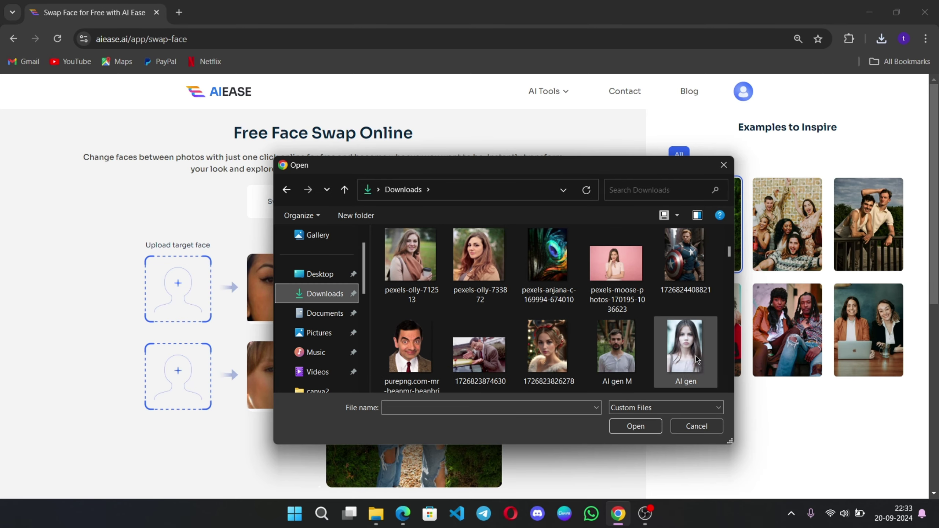
double_click(684, 355)
click(178, 377)
double_click(479, 347)
scroll(387, 430, down, 2)
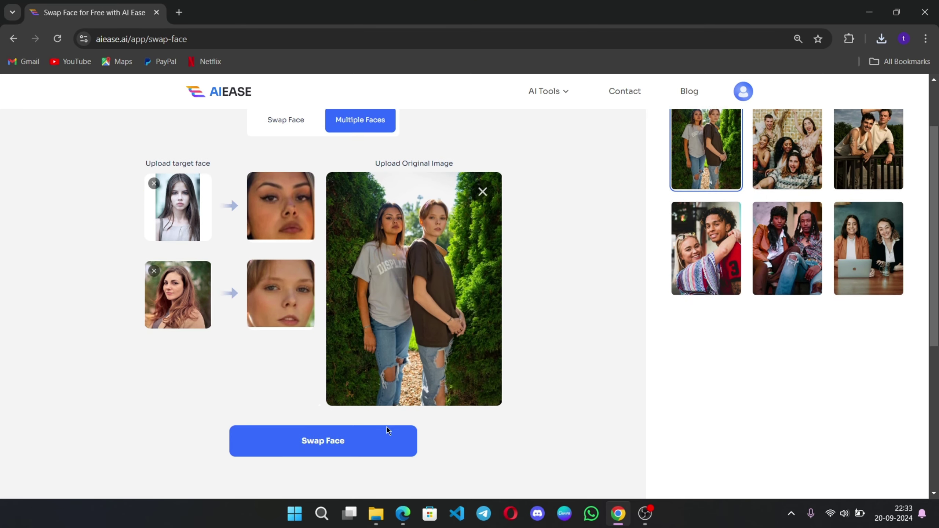
click(309, 450)
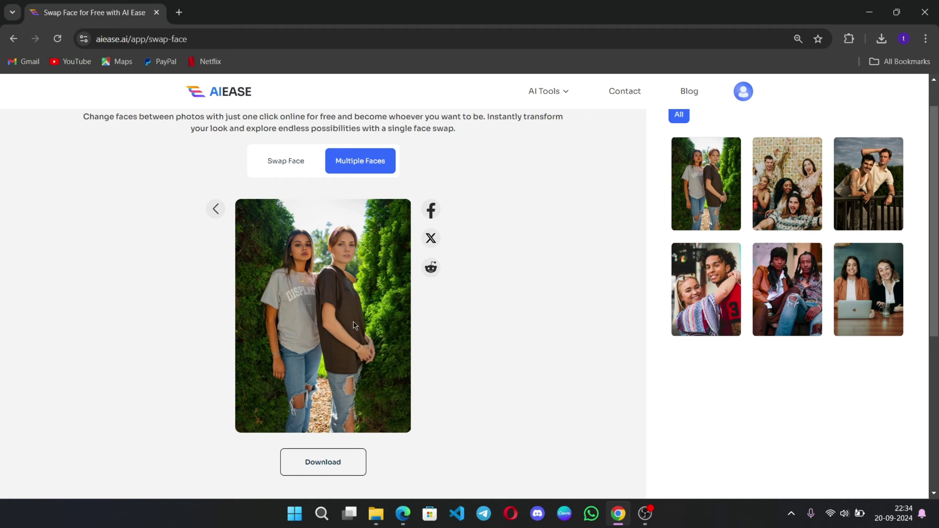
click(354, 325)
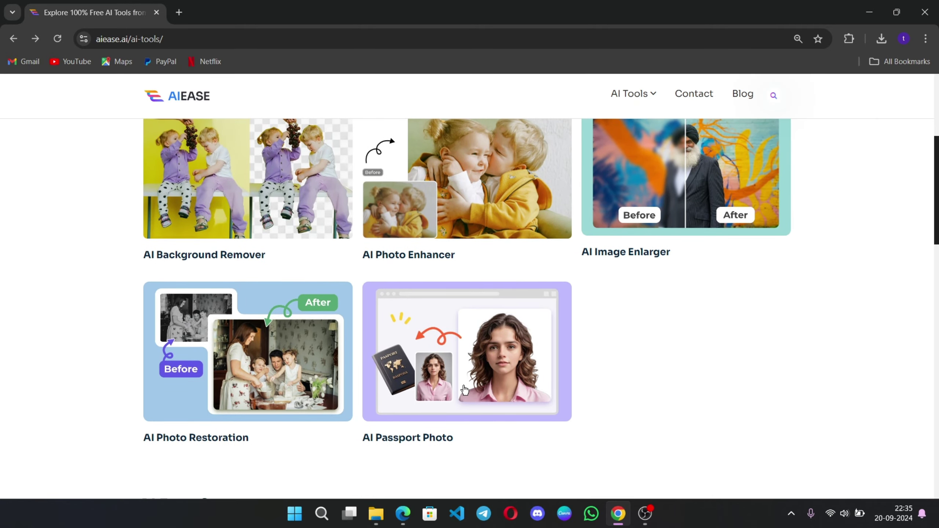
Open the AI Passport Photo maker and start a United States Passport (2 x 2 inch) photo
click(465, 389)
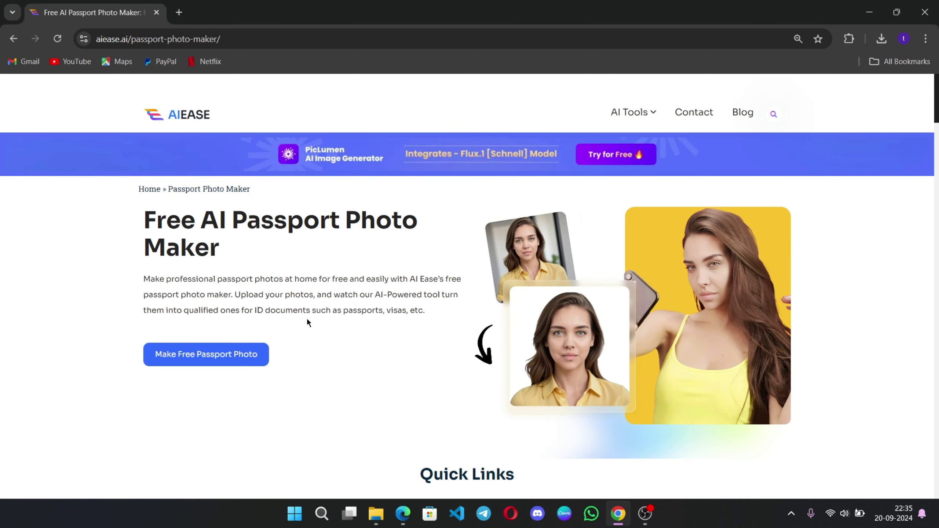
scroll(356, 414, down, 5)
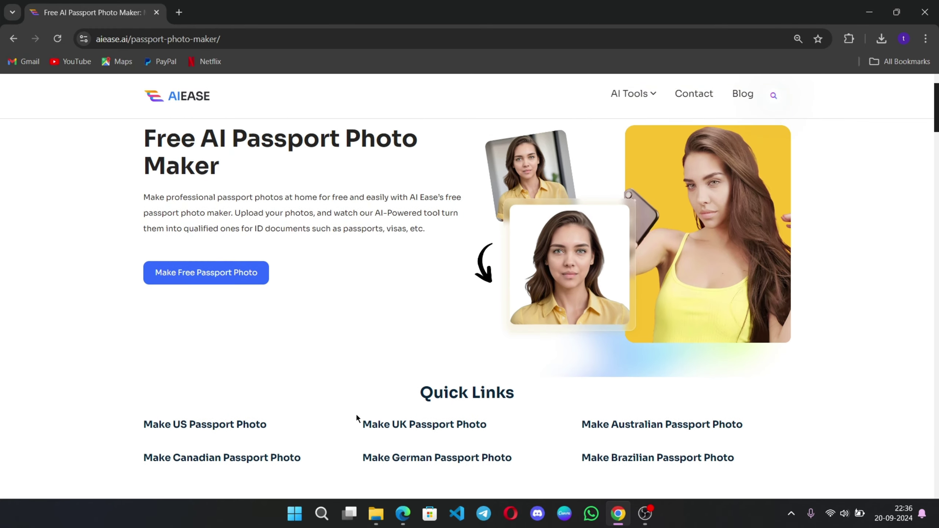
scroll(493, 393, down, 3)
scroll(226, 340, up, 2)
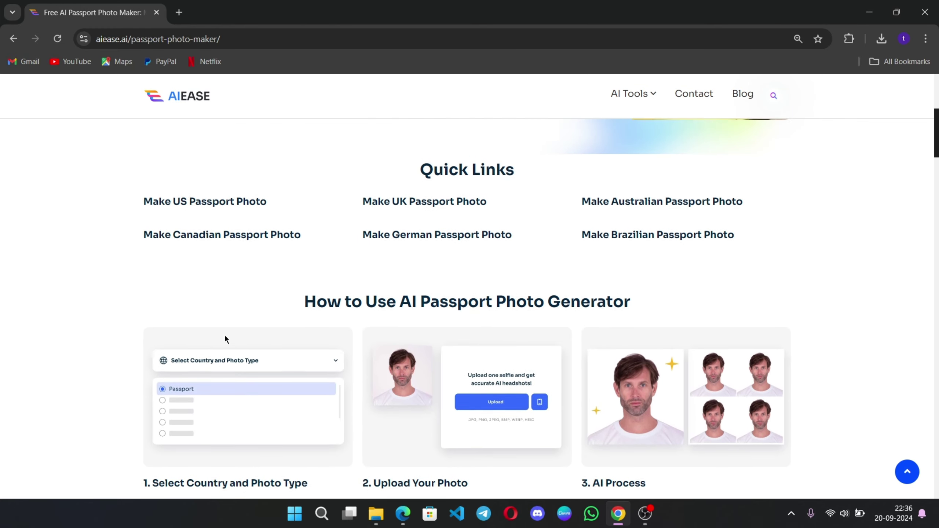
scroll(306, 368, up, 4)
scroll(305, 366, up, 3)
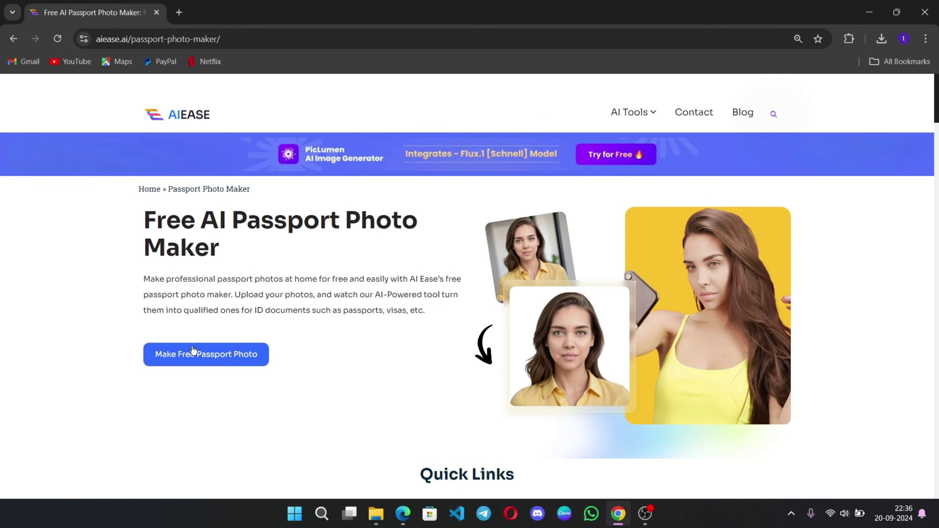
click(204, 364)
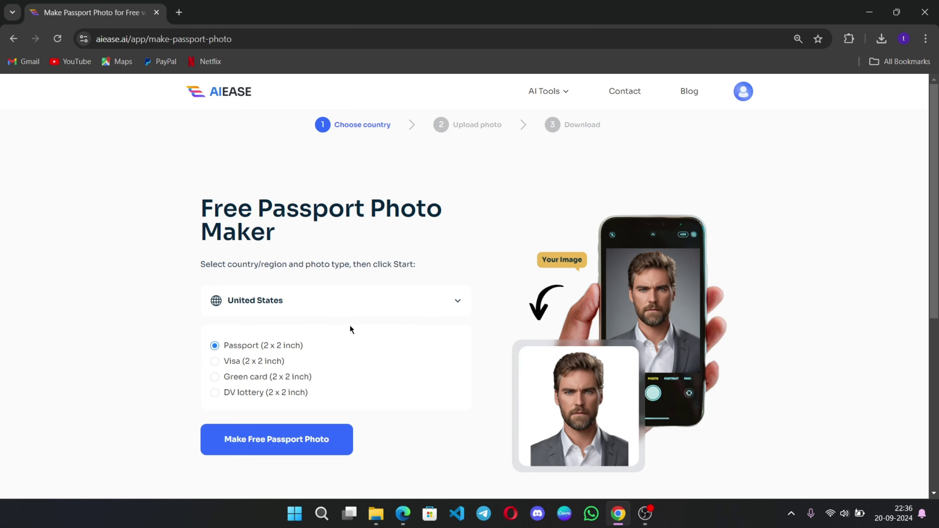
click(334, 306)
scroll(267, 381, down, 10)
Upload the portrait photo and generate the US 2x2 inch passport photo
click(270, 452)
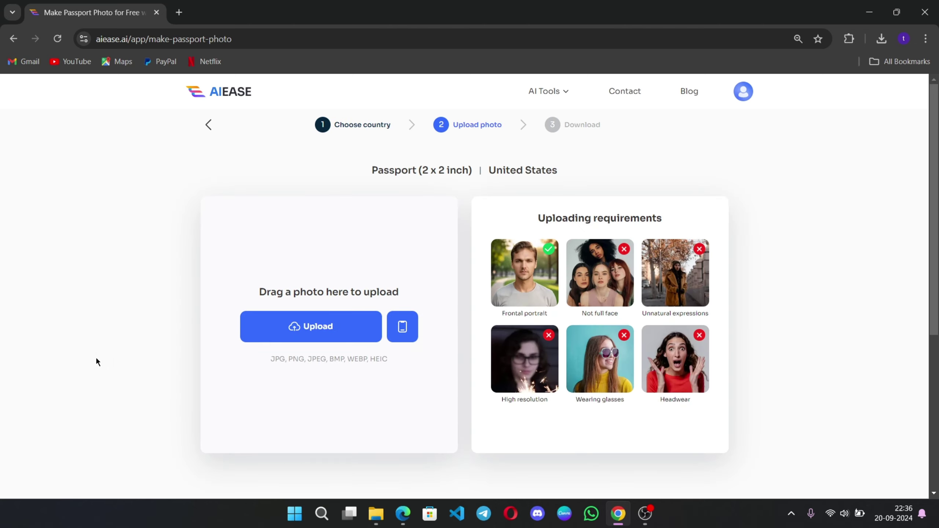
click(309, 344)
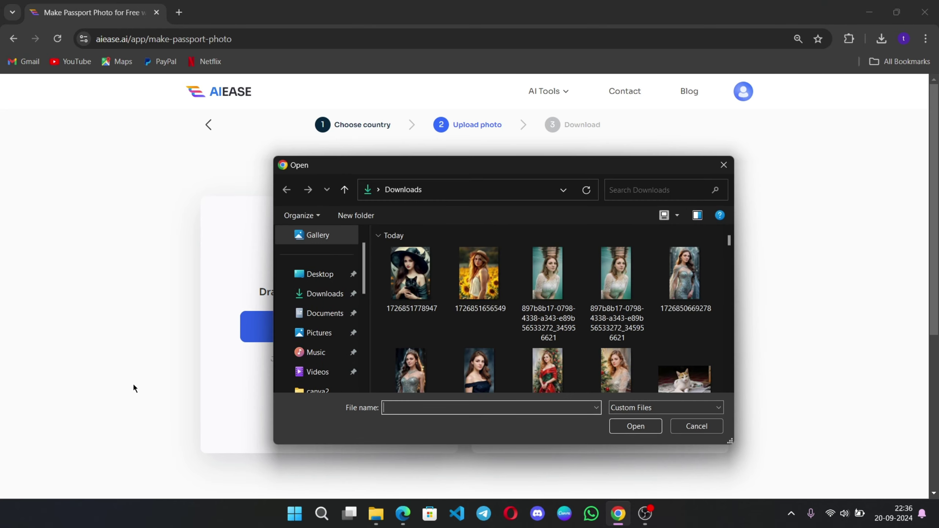
double_click(489, 272)
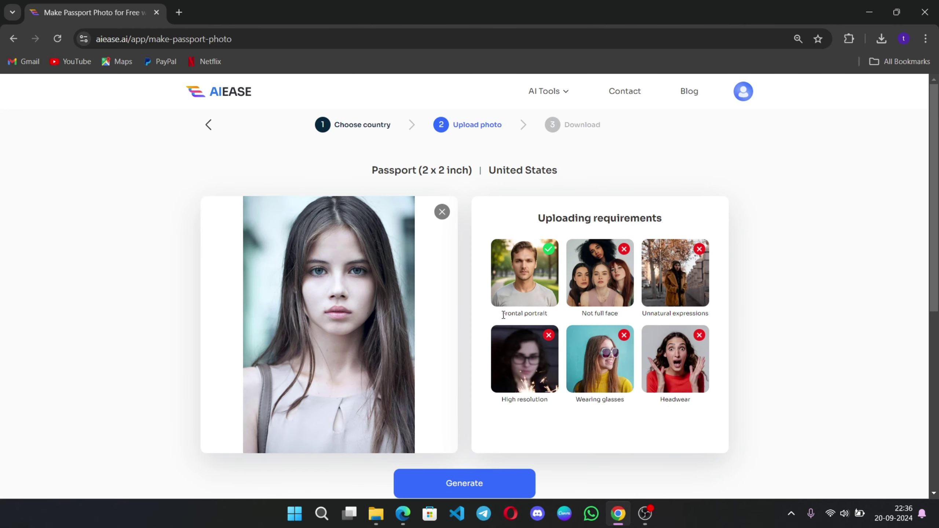
scroll(503, 315, down, 1)
click(498, 450)
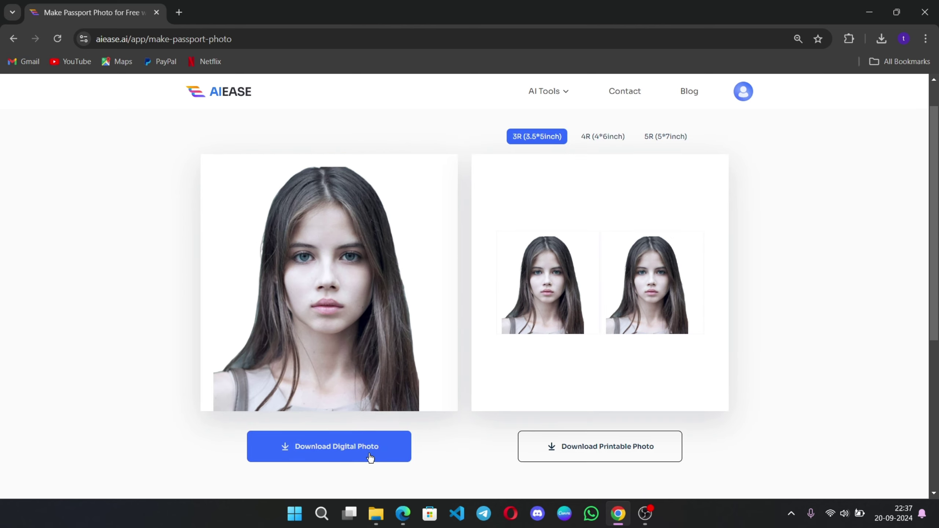
Download the six-photo printable sheet at 5R size, then generate the visa photo from the man's portrait
click(606, 138)
click(665, 137)
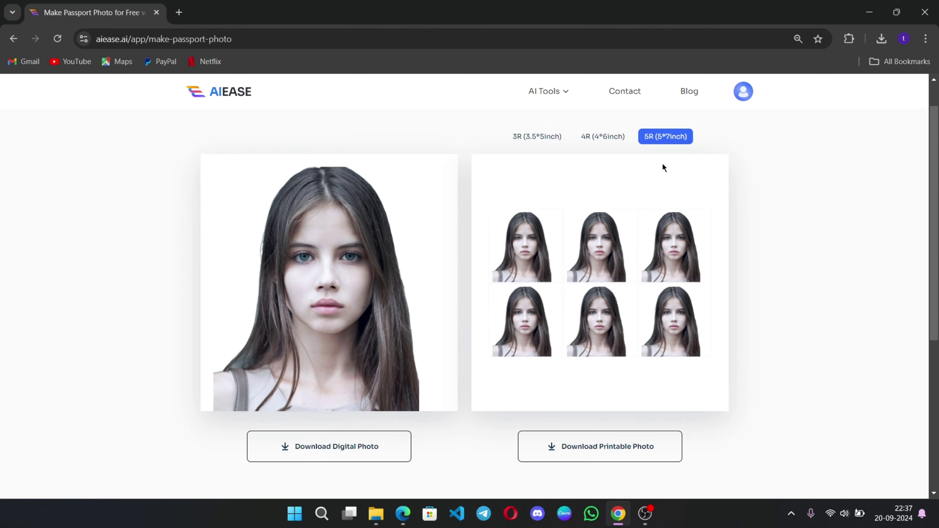
click(589, 455)
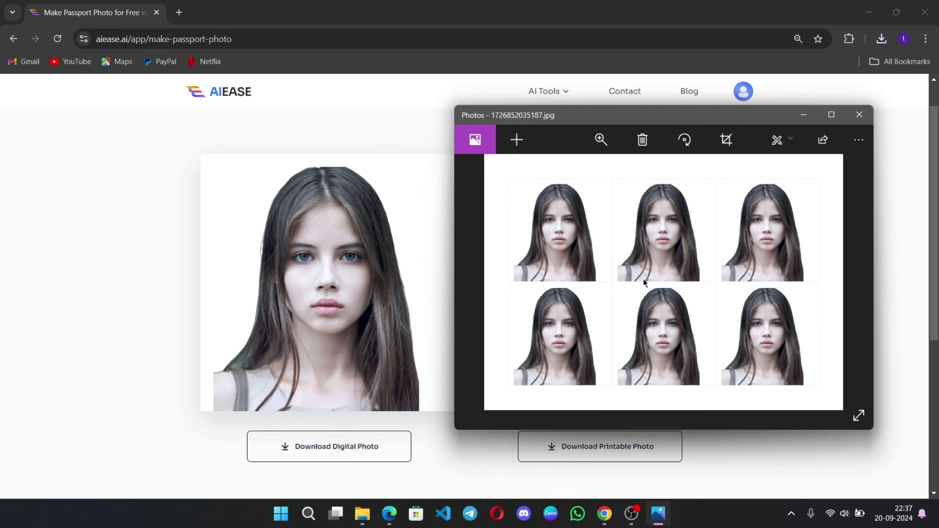
scroll(644, 279, up, 2)
scroll(681, 222, down, 2)
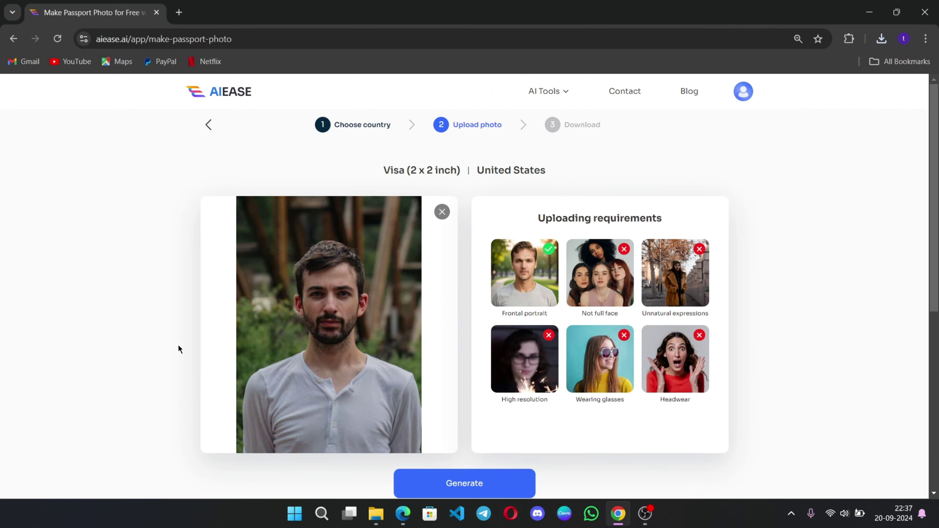
scroll(351, 332, down, 2)
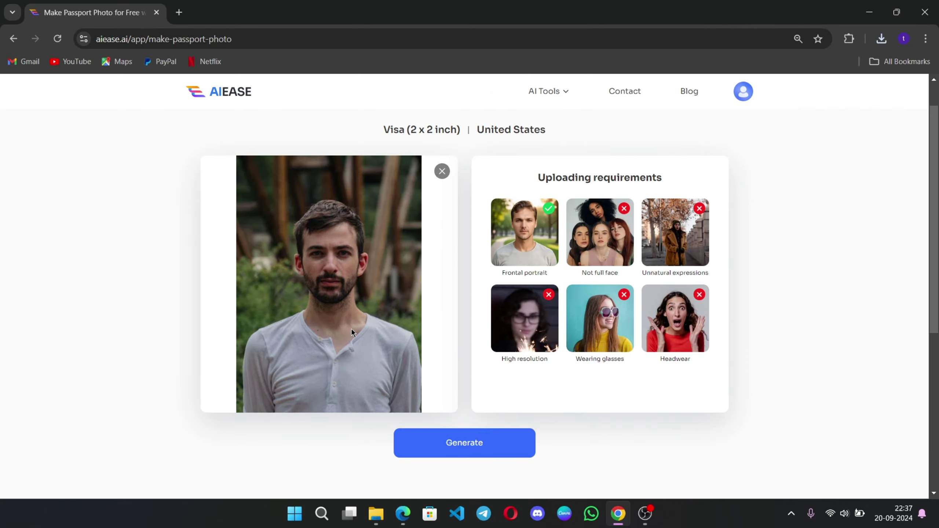
click(466, 448)
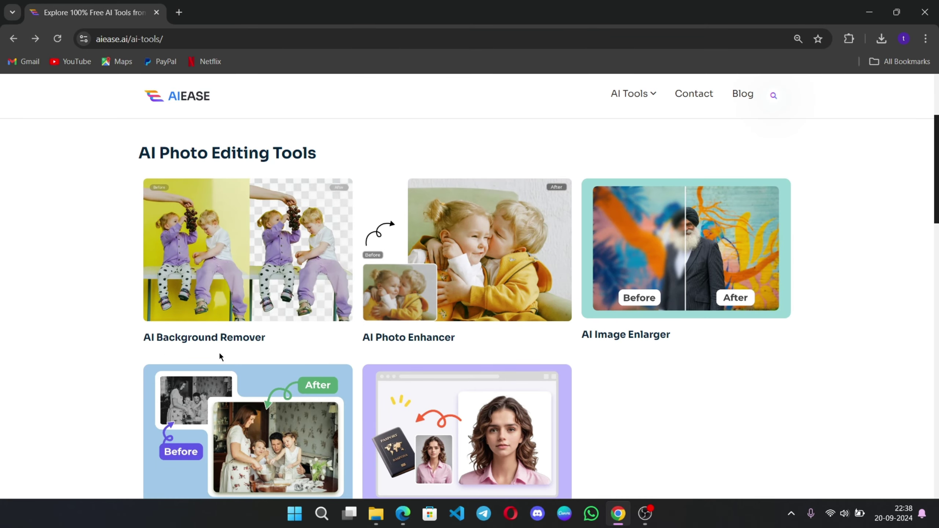
Remove backgrounds in AI Background Remover and compare the dog and woman cut-outs against the originals
scroll(637, 280, down, 3)
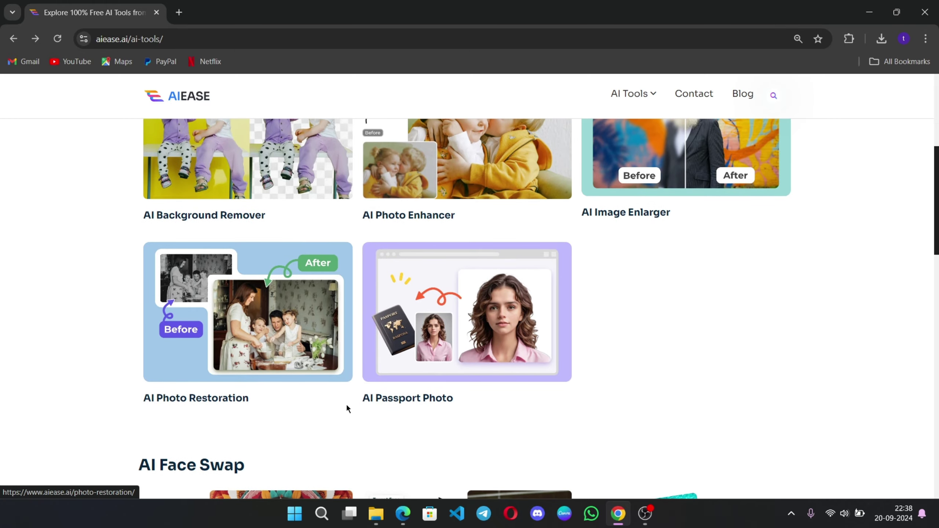
scroll(237, 401, up, 3)
click(194, 260)
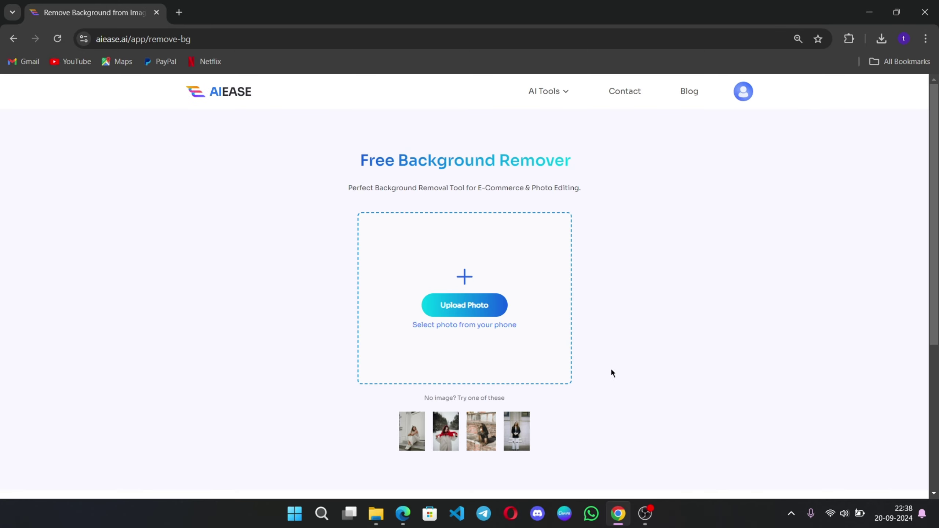
click(477, 309)
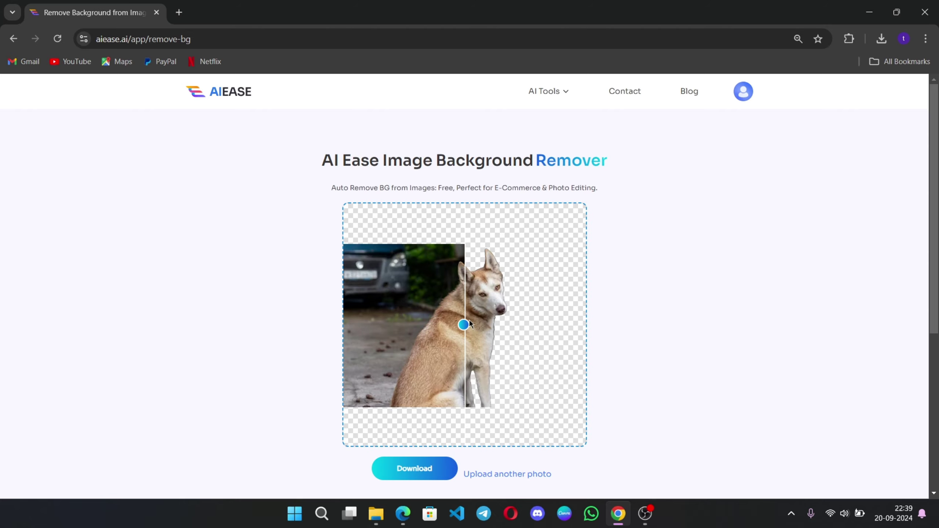
drag(469, 324, 388, 342)
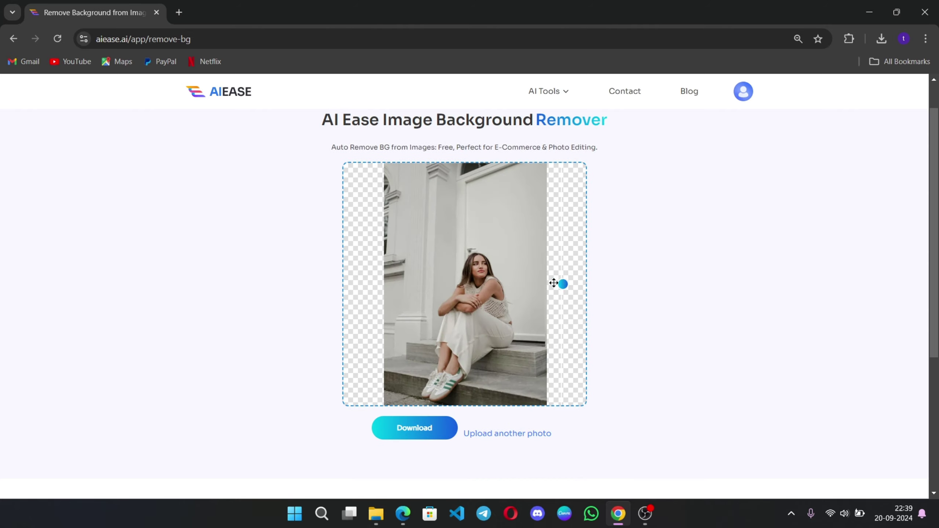
mouse_move(554, 283)
mouse_down()
mouse_move(386, 283)
mouse_move(566, 284)
mouse_up()
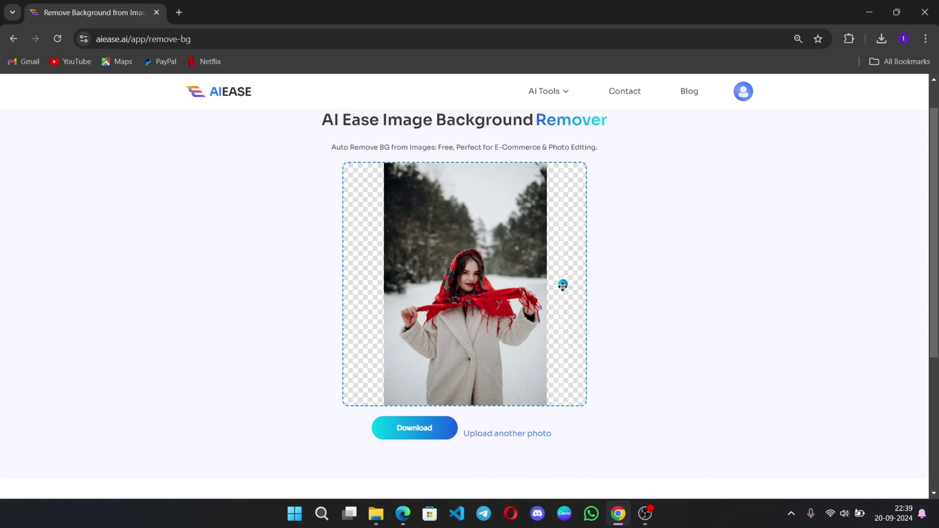
mouse_move(562, 283)
mouse_down()
mouse_move(384, 294)
mouse_move(561, 294)
mouse_up()
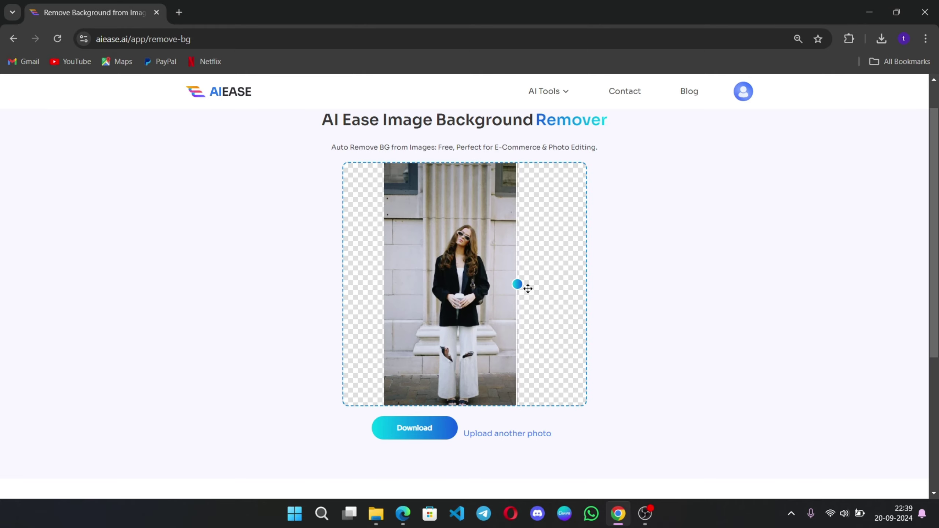
drag(526, 287, 562, 281)
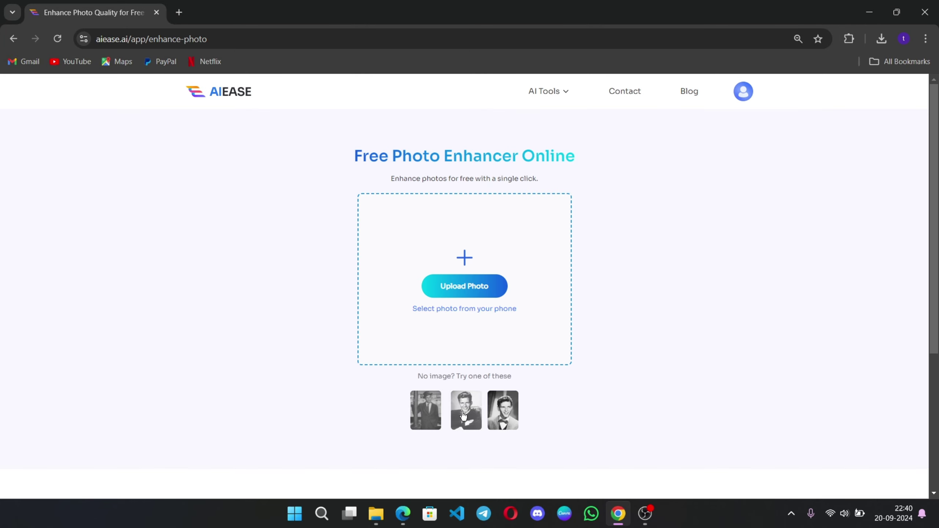
Enhance the sample cat photo in Photo Enhancer
click(463, 415)
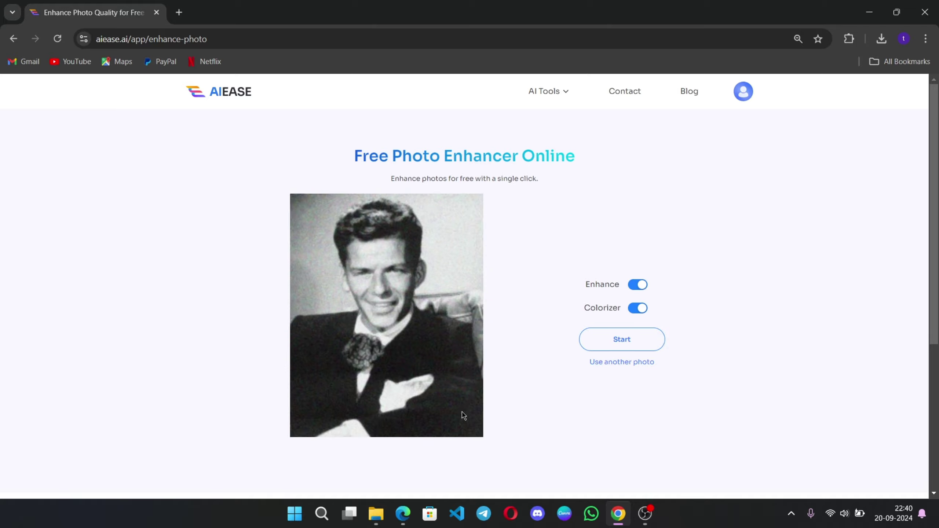
click(620, 338)
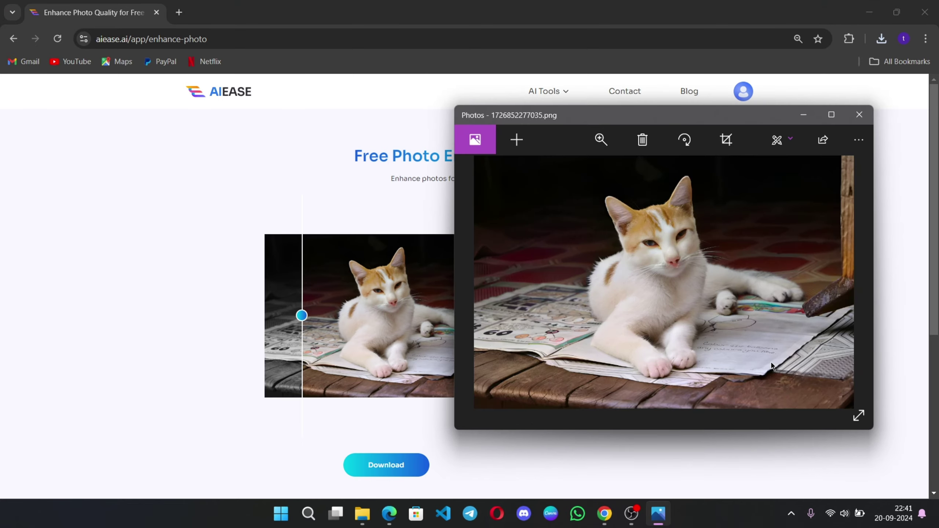
scroll(690, 251, up, 3)
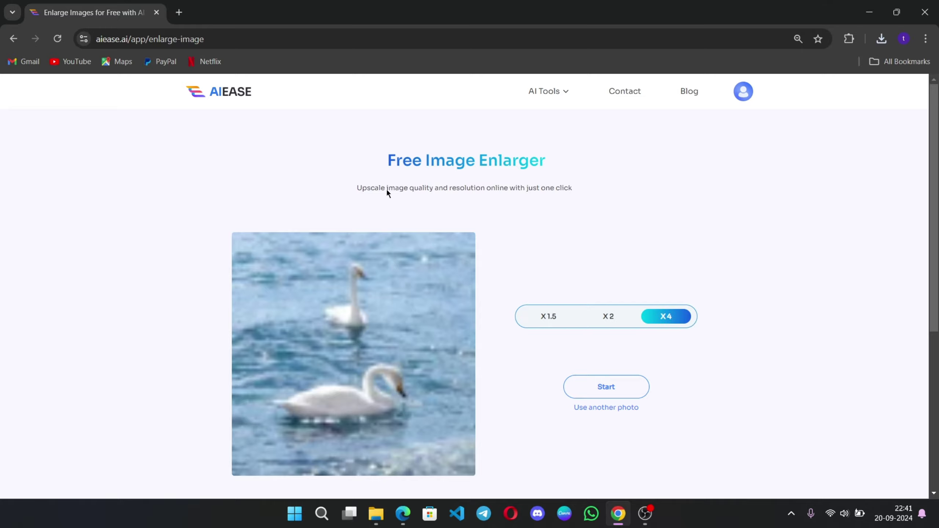
Enlarge the swan image 4x and compare the before and after views
click(606, 387)
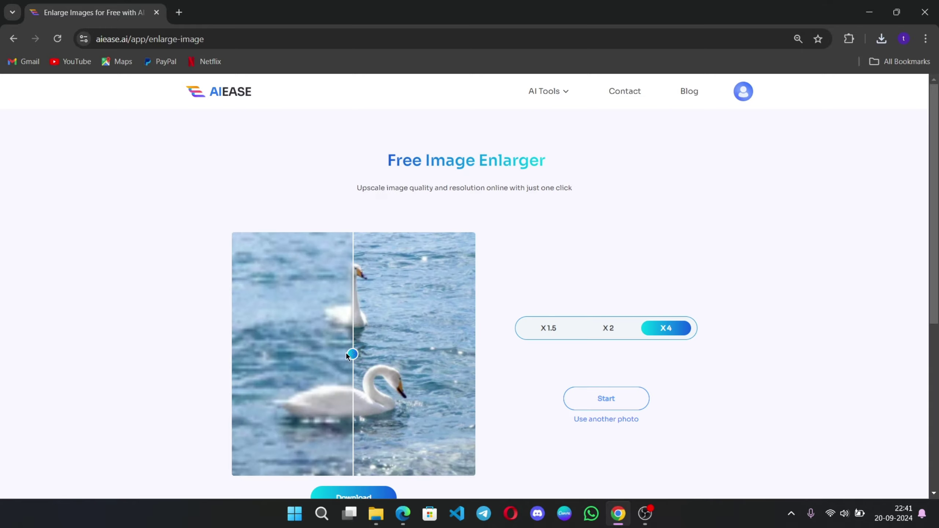
drag(352, 352, 305, 349)
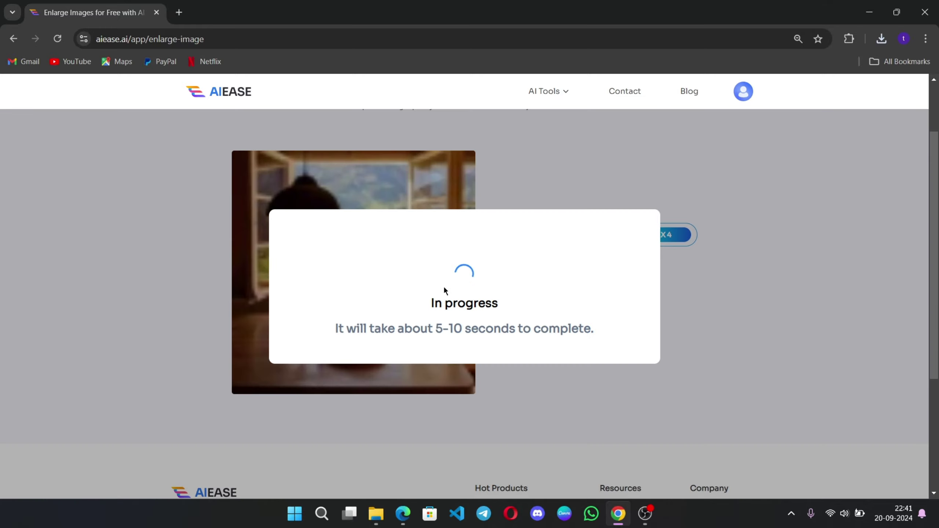
drag(352, 285, 240, 277)
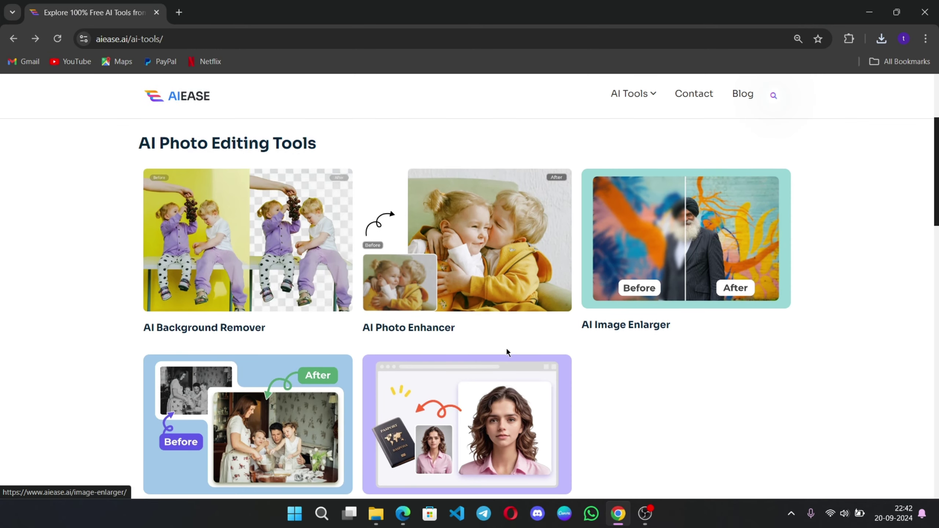
scroll(161, 346, down, 2)
Restore and colorize the sample black-and-white photo of a man in a hat, comparing before and after
click(255, 354)
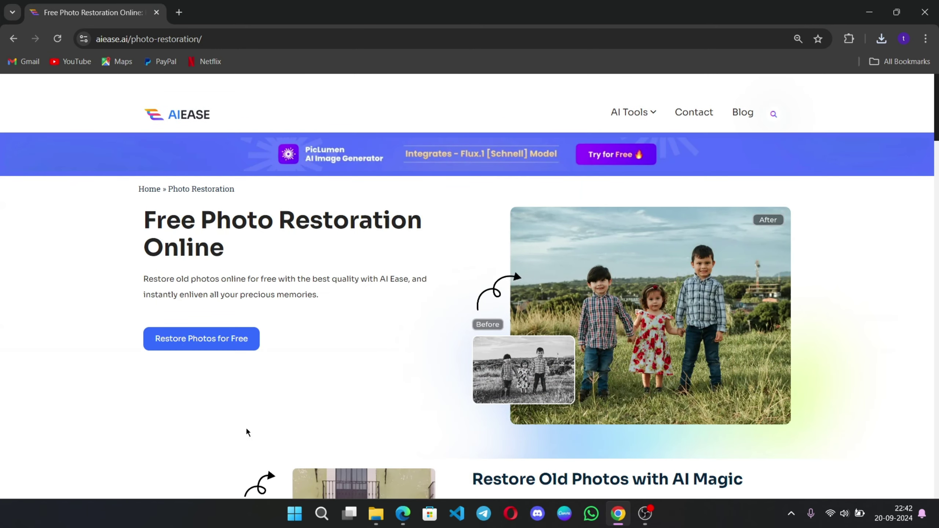
click(200, 350)
click(433, 411)
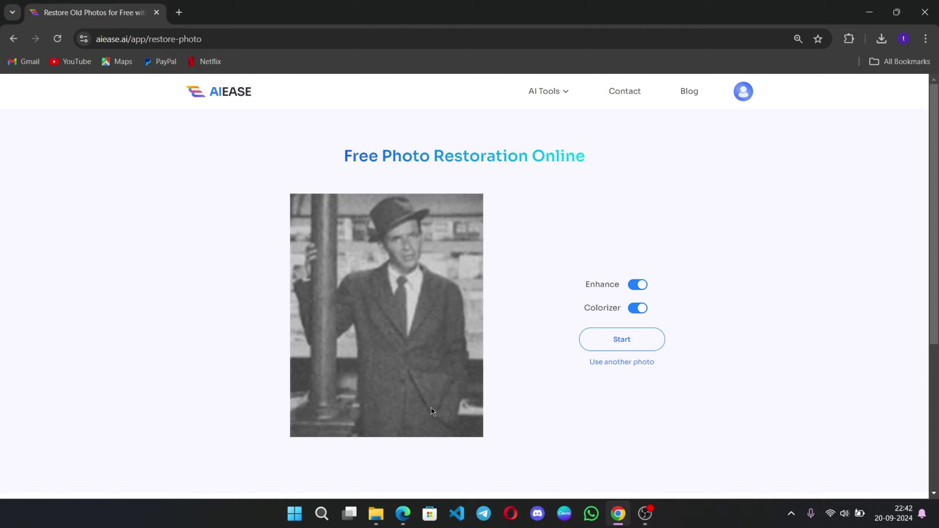
click(621, 344)
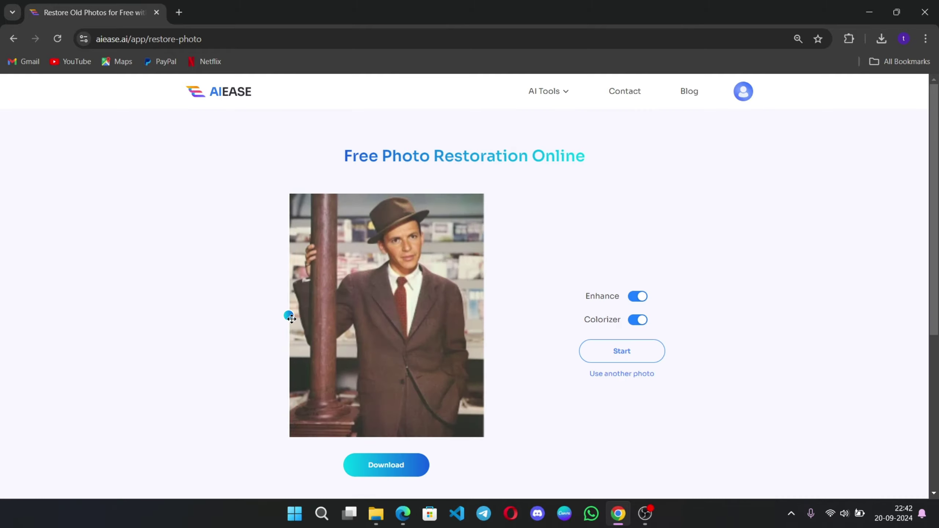
drag(292, 319, 318, 329)
scroll(586, 399, down, 2)
scroll(586, 399, up, 2)
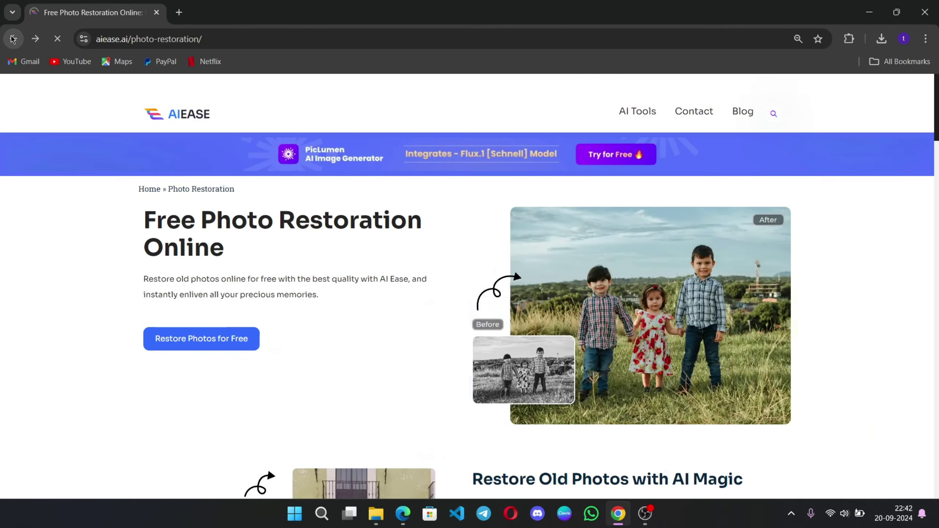
Go back to the AI tools listing and scroll through the available tools
click(13, 39)
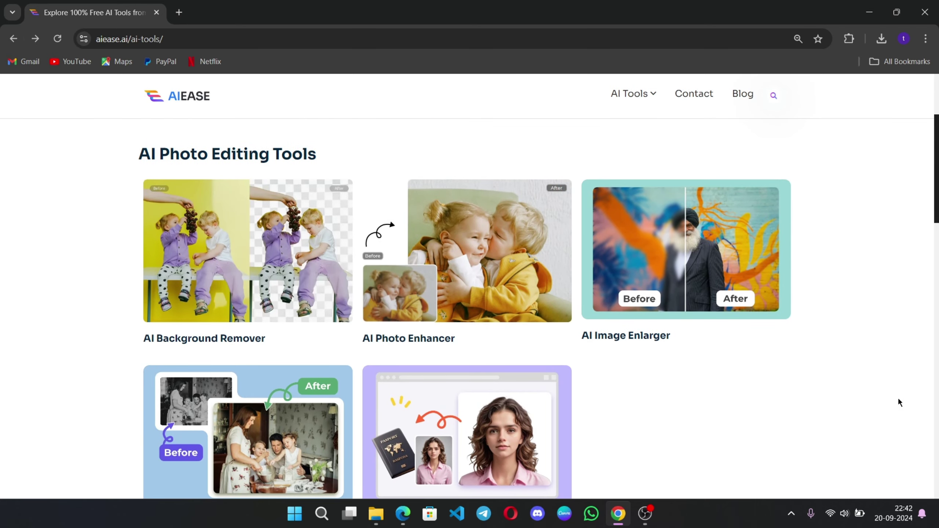
scroll(584, 341, down, 6)
scroll(788, 343, up, 10)
scroll(652, 233, down, 5)
scroll(459, 252, down, 6)
scroll(603, 384, down, 3)
scroll(619, 401, down, 2)
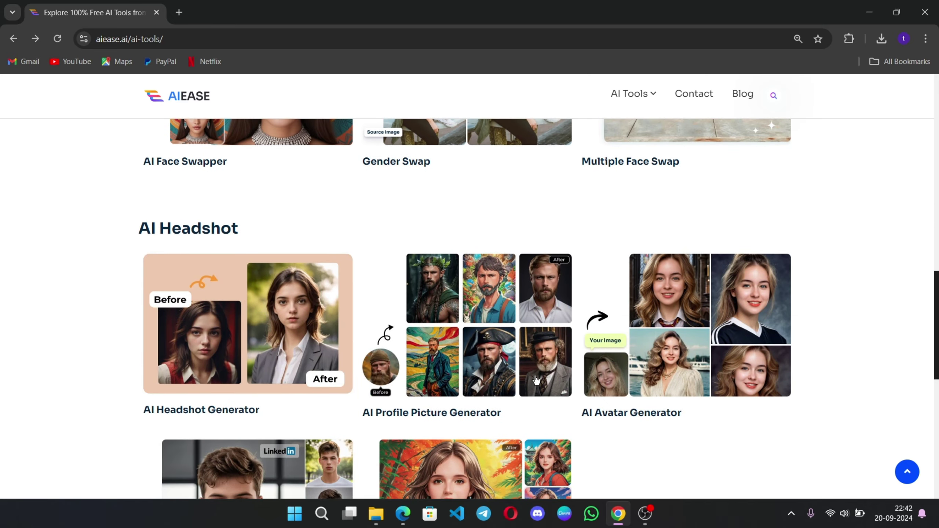
scroll(552, 392, down, 3)
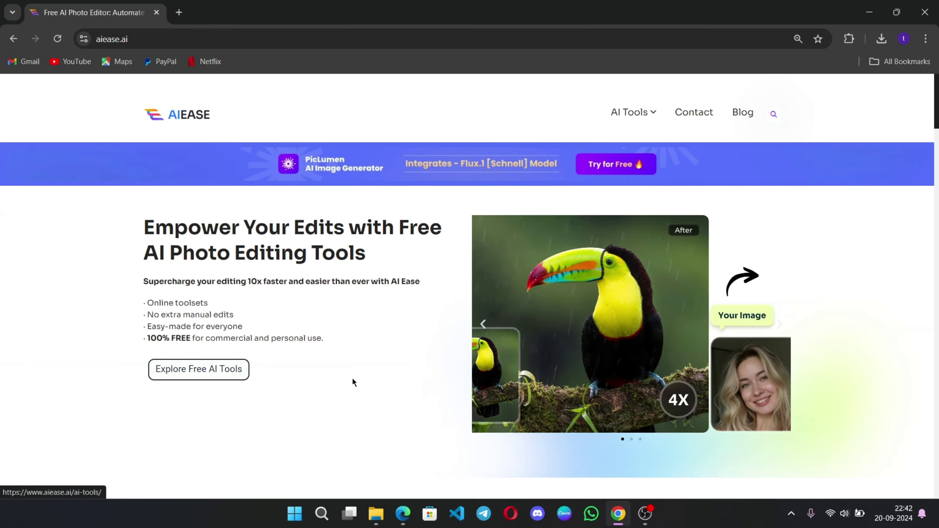
Scroll down the AI Ease home page through its free photo-editing feature sections
scroll(353, 377, down, 5)
scroll(404, 375, down, 4)
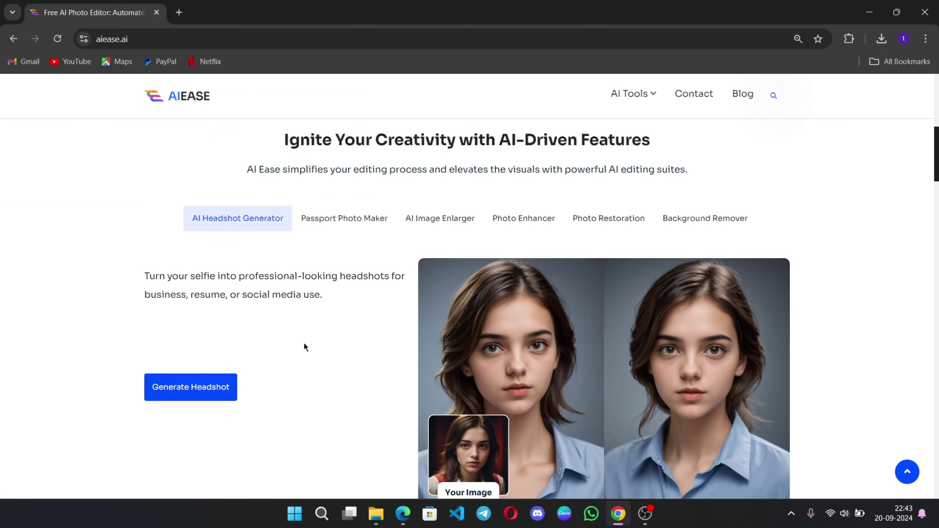
scroll(351, 342, down, 8)
scroll(829, 333, down, 8)
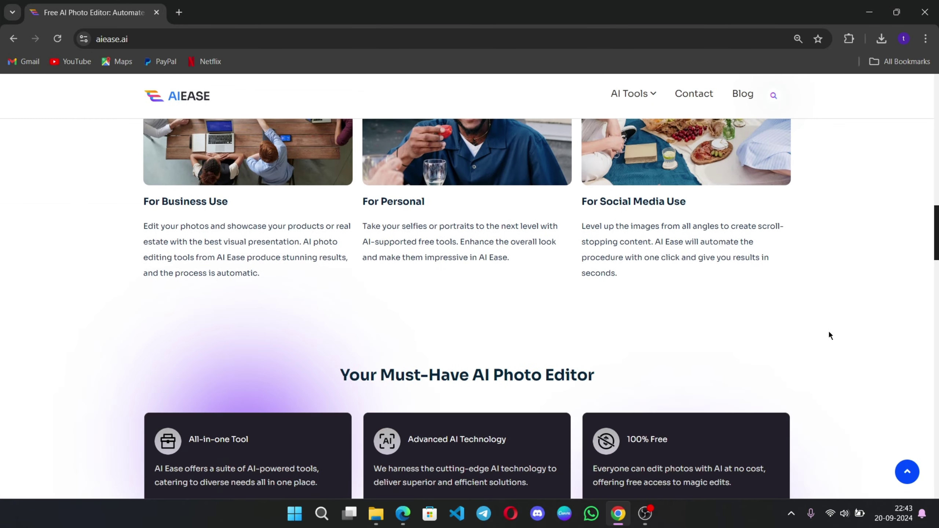
scroll(830, 333, down, 4)
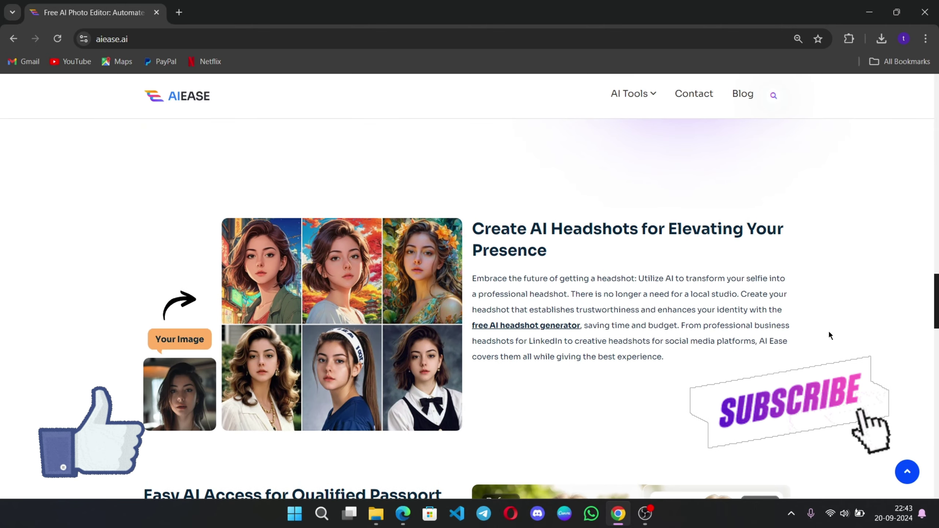
scroll(829, 333, down, 9)
scroll(828, 333, down, 4)
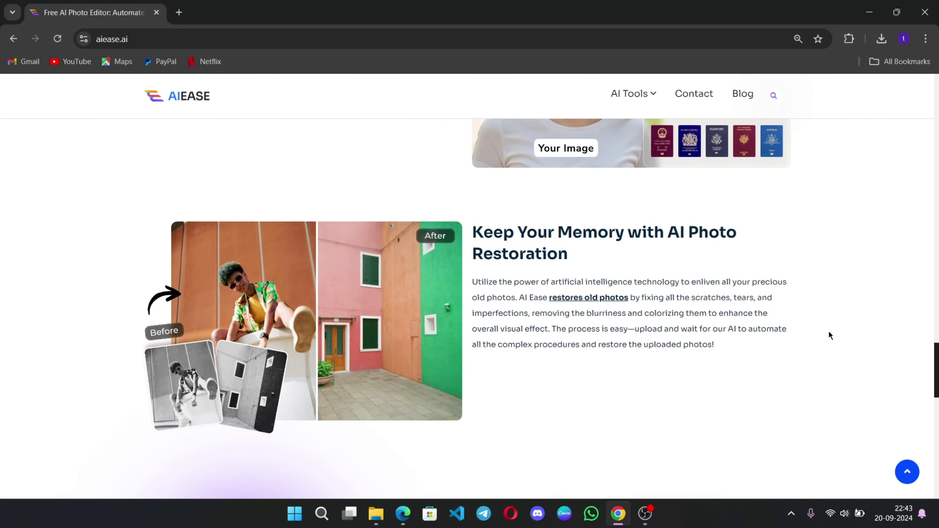